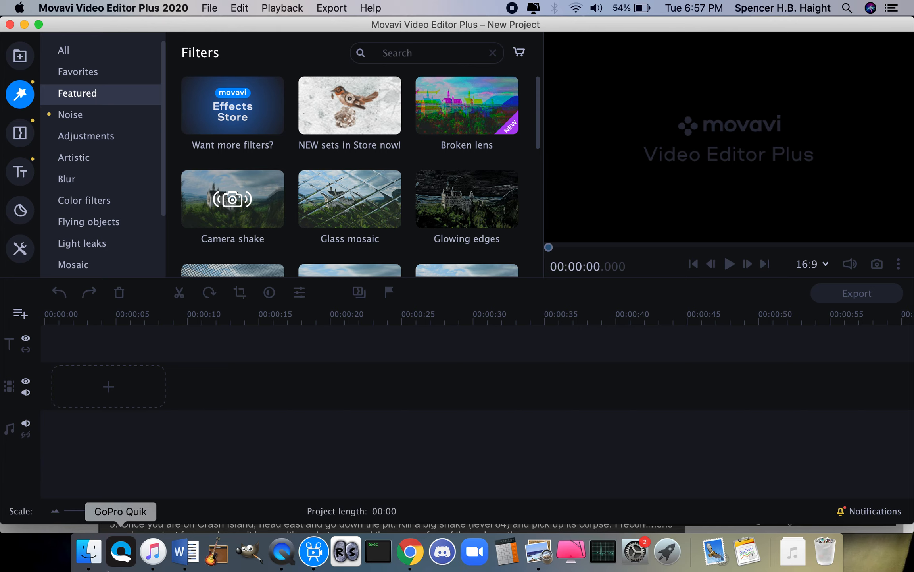
Add Cerberus Slaying Intro.mov from Finder's OSRS Clips folder inside VIDEOS to the start of the empty video track.
click(95, 561)
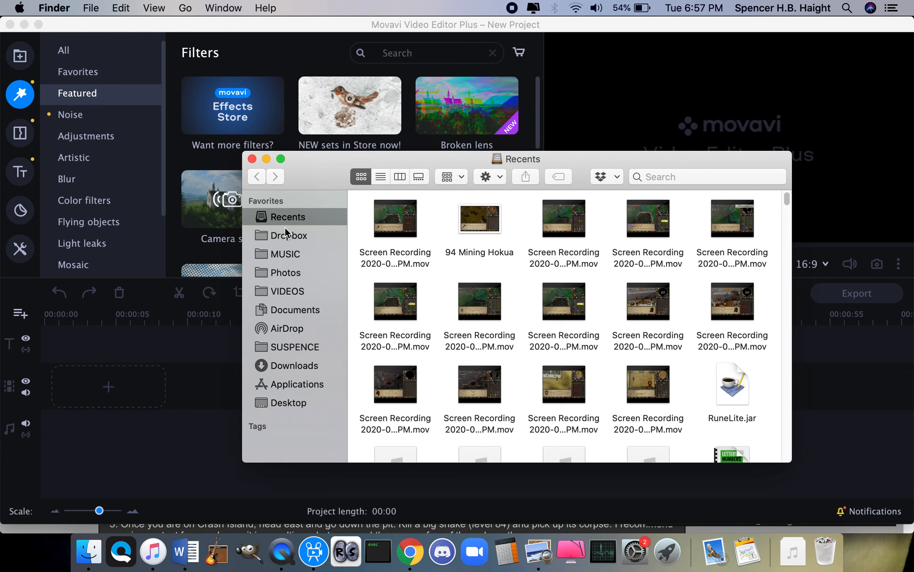
click(286, 292)
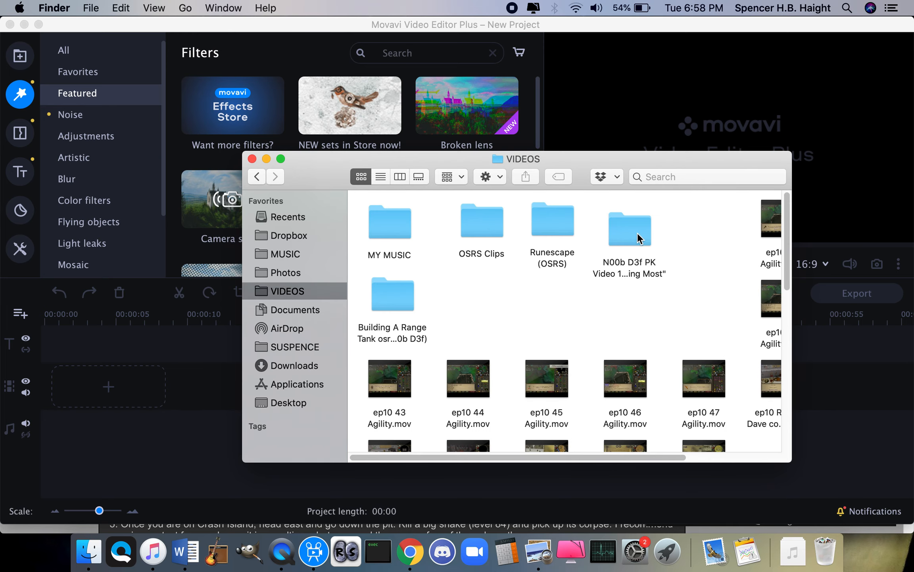
double_click(478, 228)
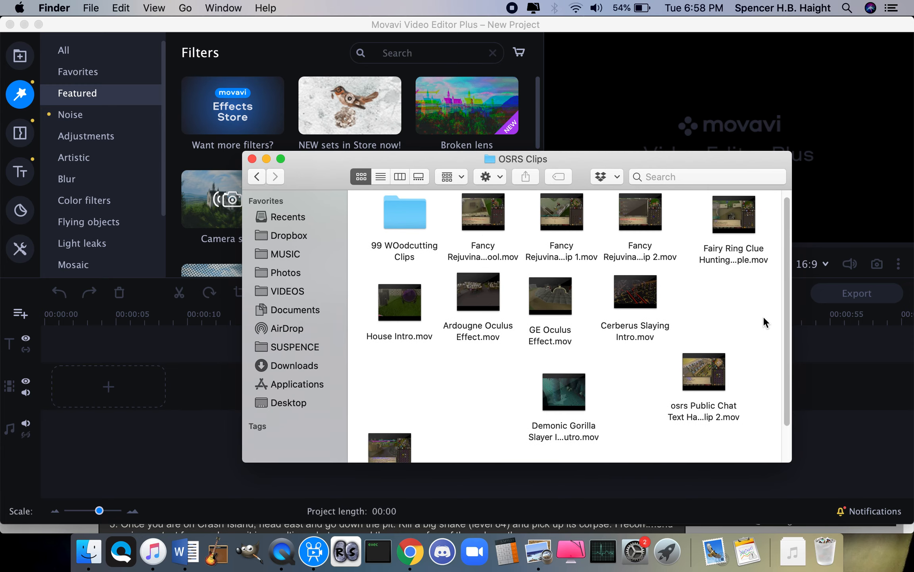
scroll(668, 291, down, 2)
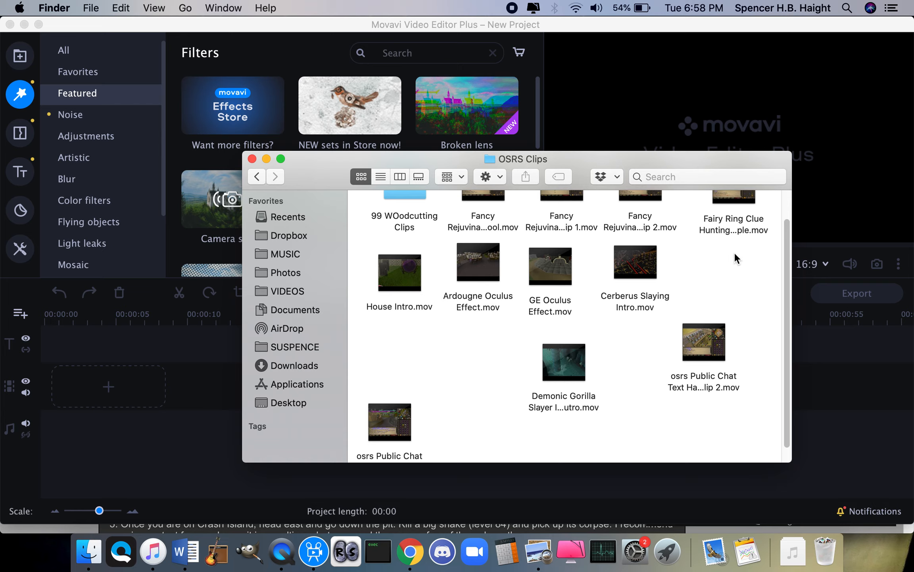
click(632, 271)
drag(631, 271, 102, 383)
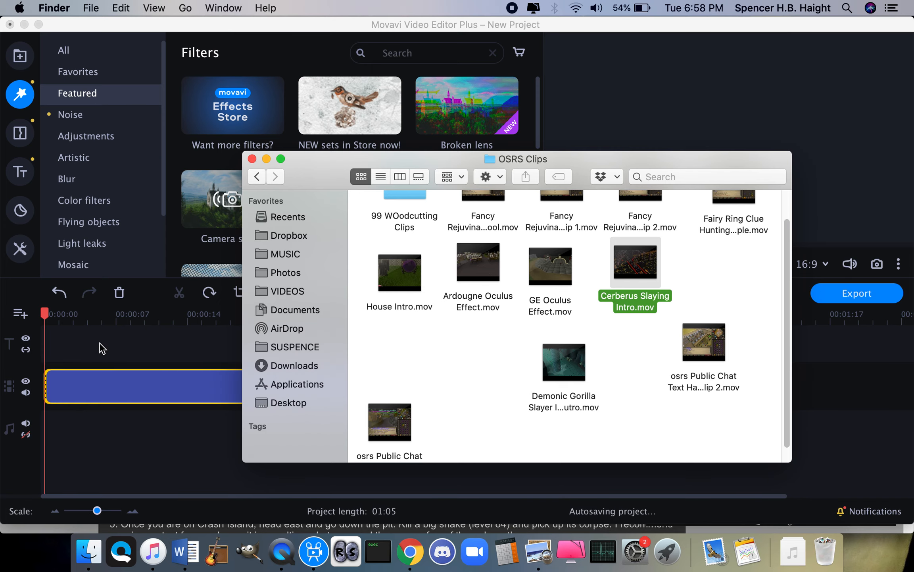
click(102, 348)
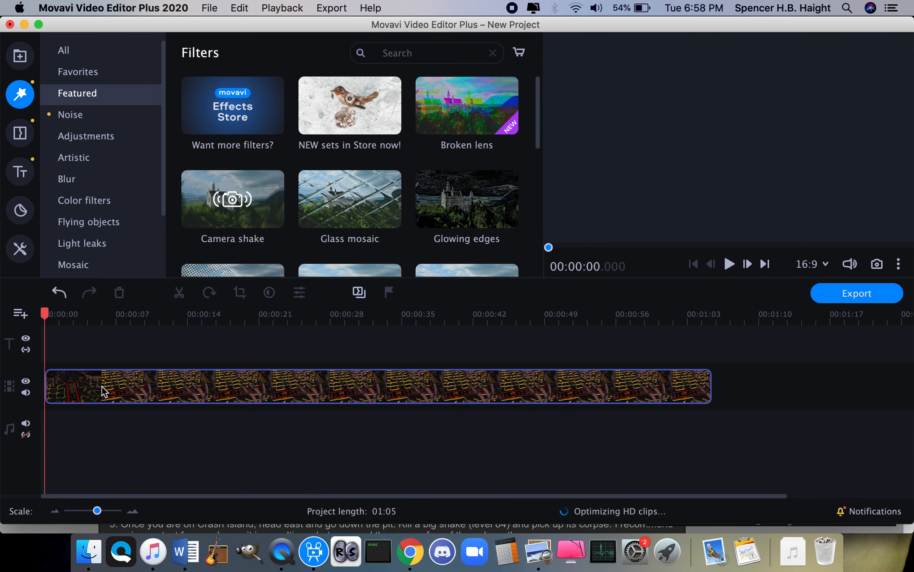
Examine the Cerberus clip by playing and scrubbing through its timeline for a suitable cut point near its end.
drag(46, 319, 320, 330)
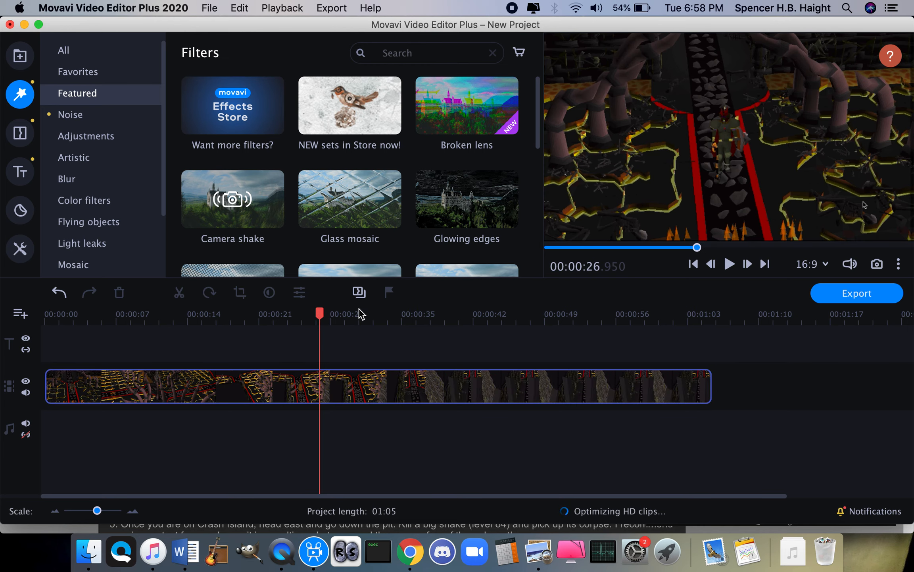
click(356, 320)
click(445, 322)
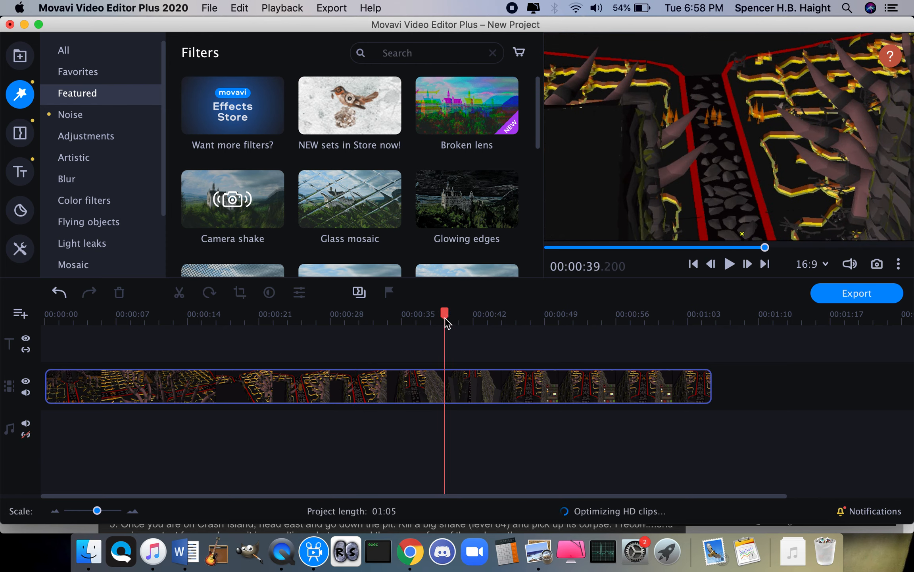
click(429, 321)
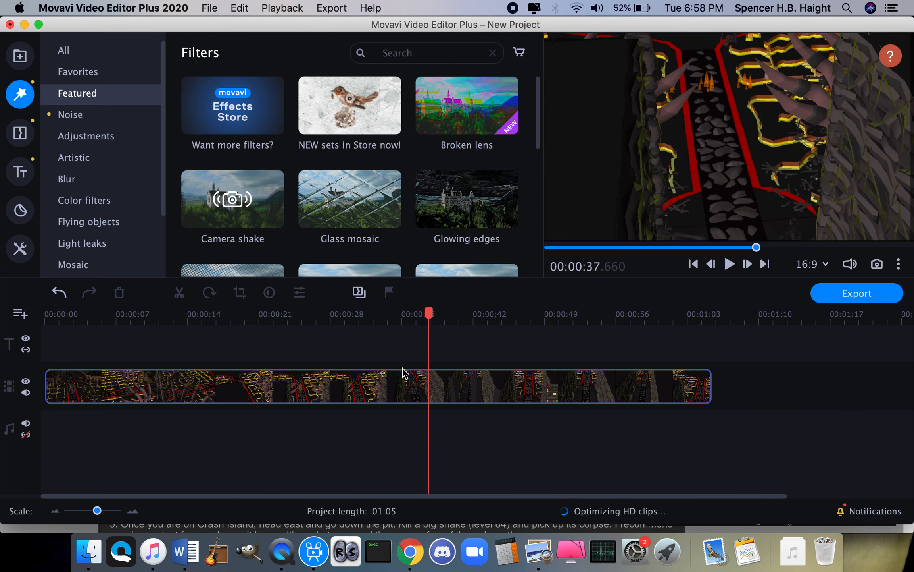
key(space)
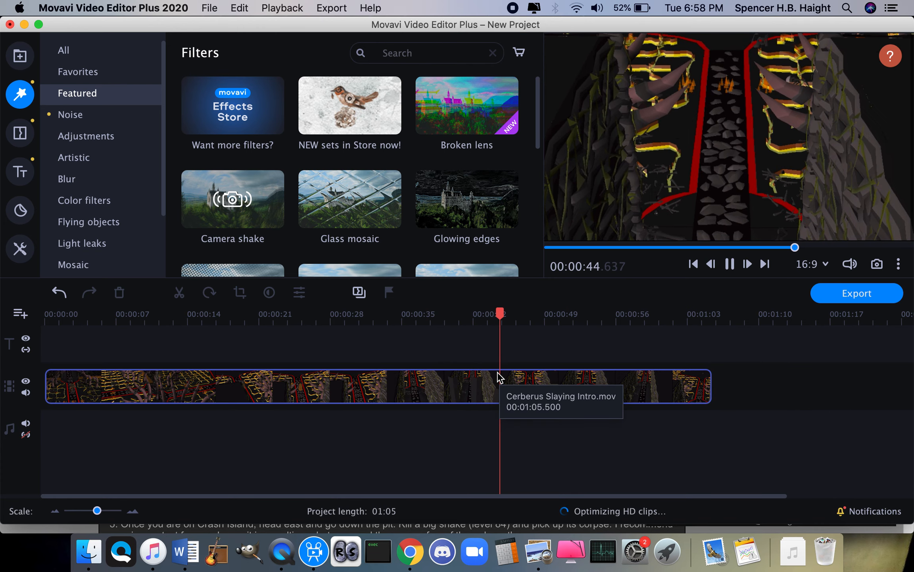
key(space)
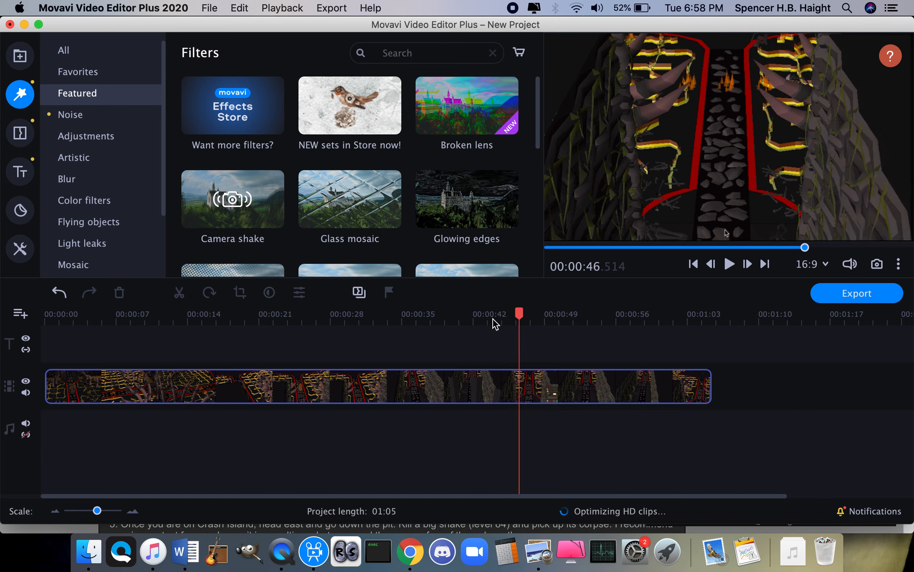
drag(516, 314, 224, 324)
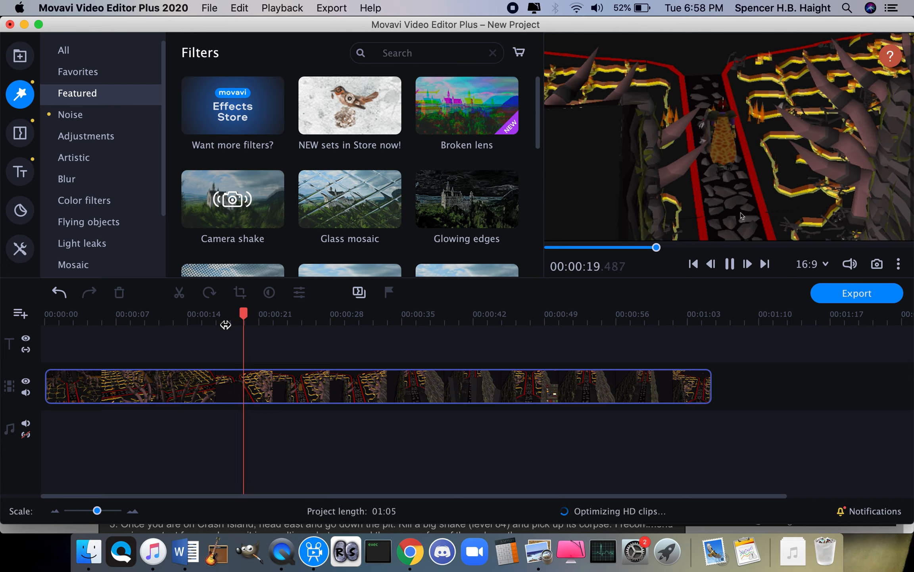
click(318, 320)
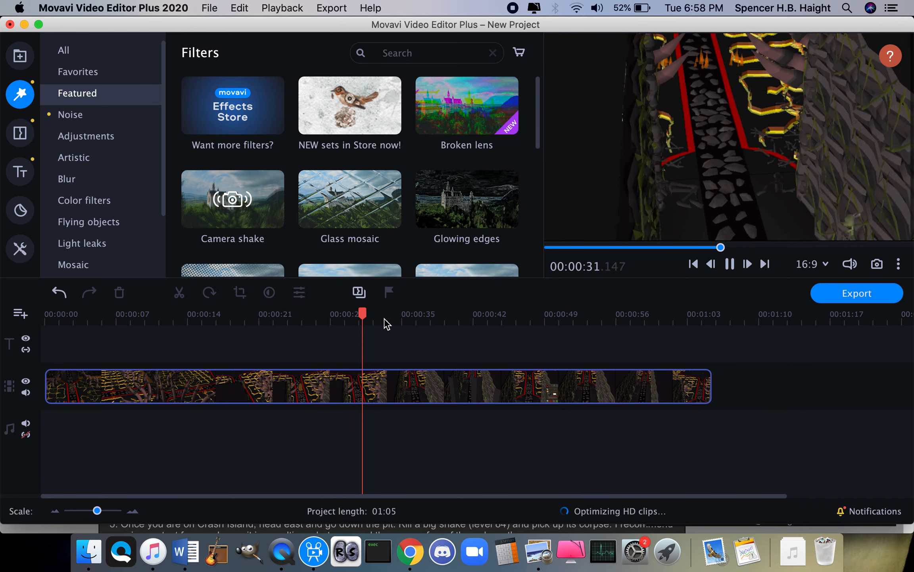
click(414, 320)
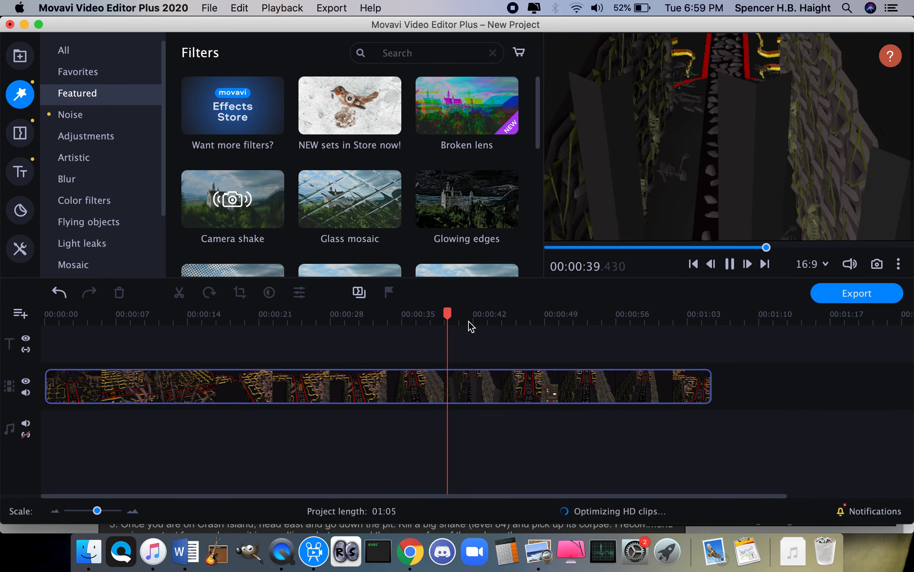
click(491, 319)
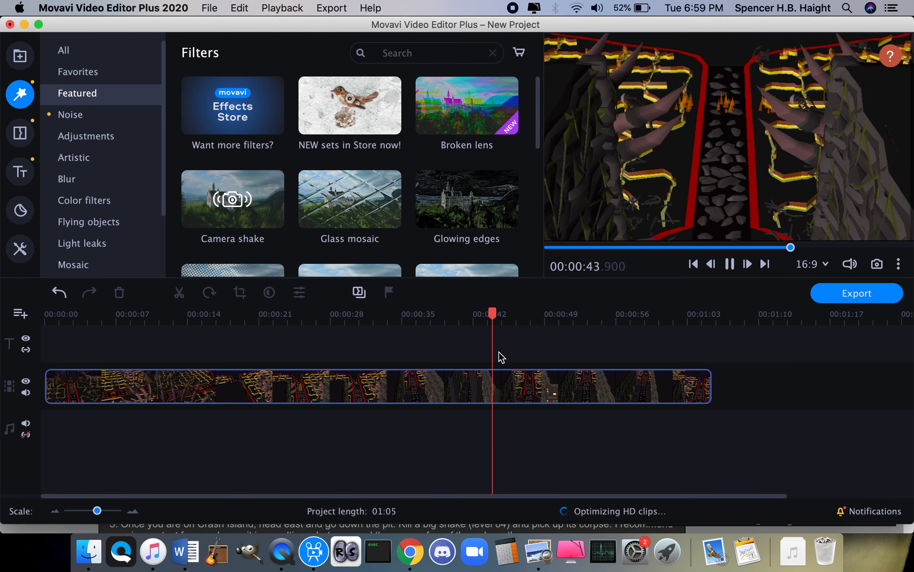
key(space)
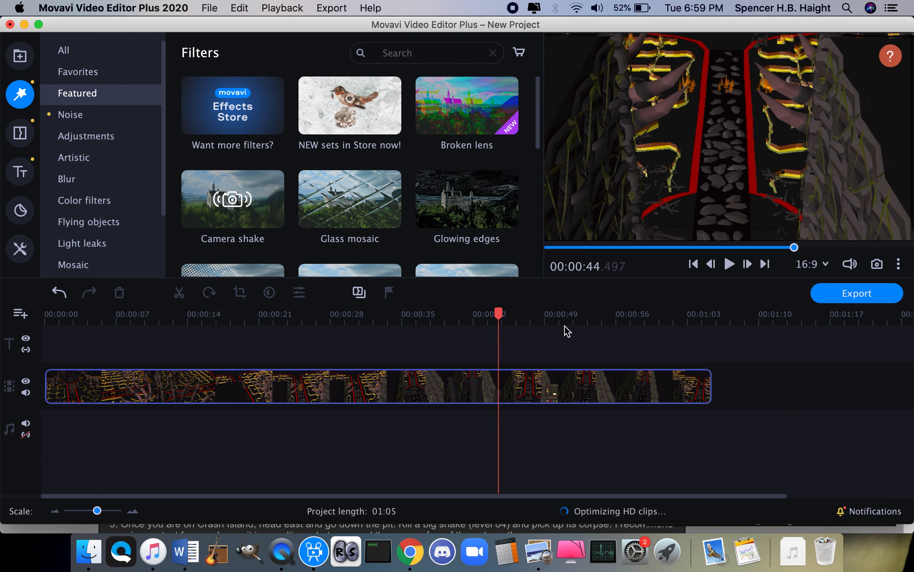
click(631, 321)
key(space)
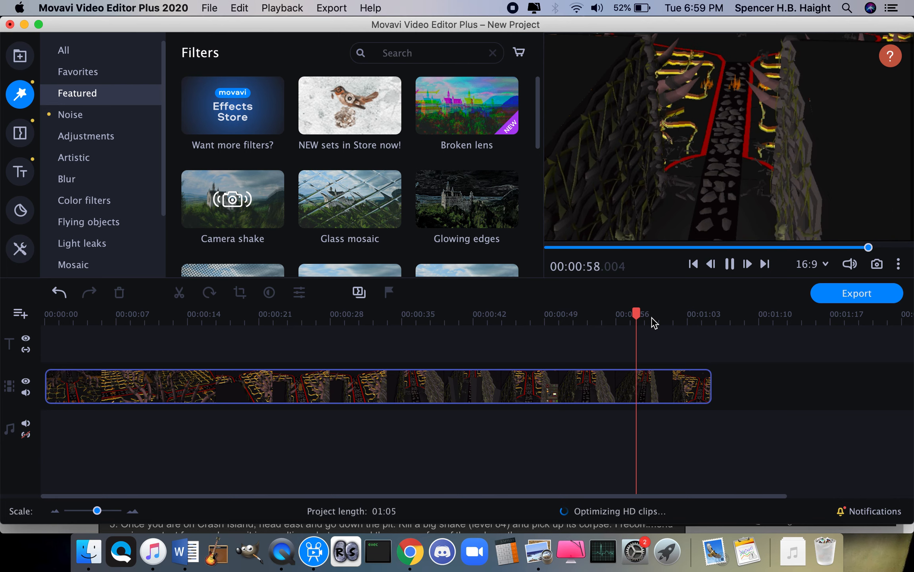
Split the Cerberus clip at 00:00:54.740.
click(604, 319)
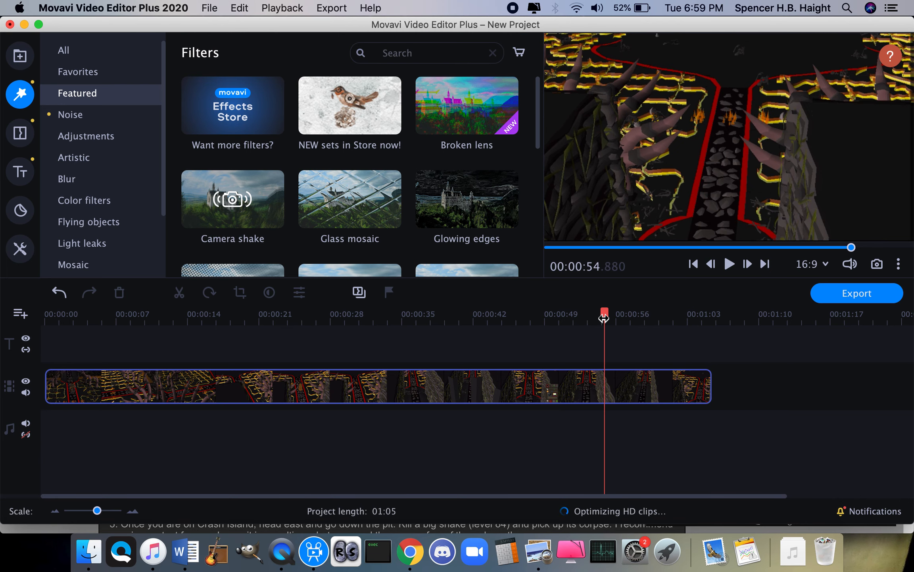
click(604, 393)
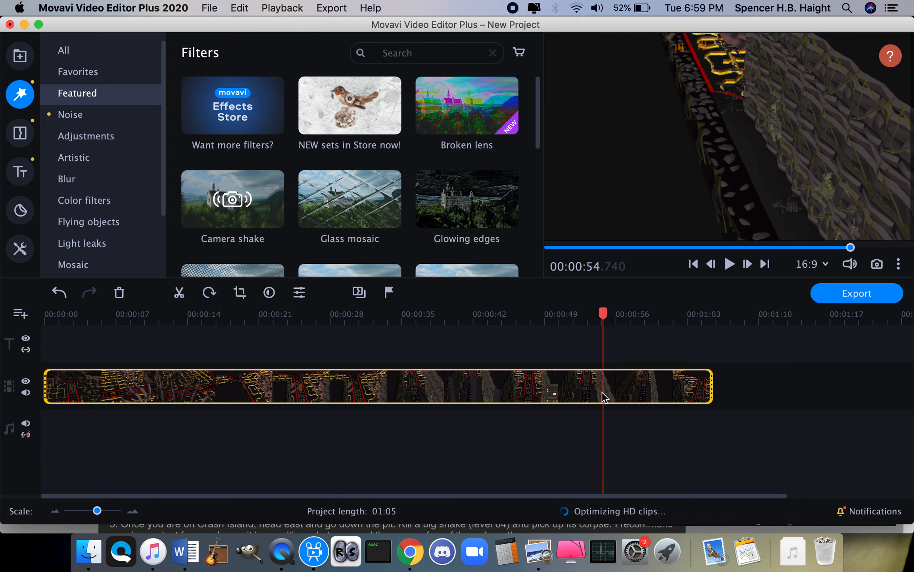
right_click(604, 397)
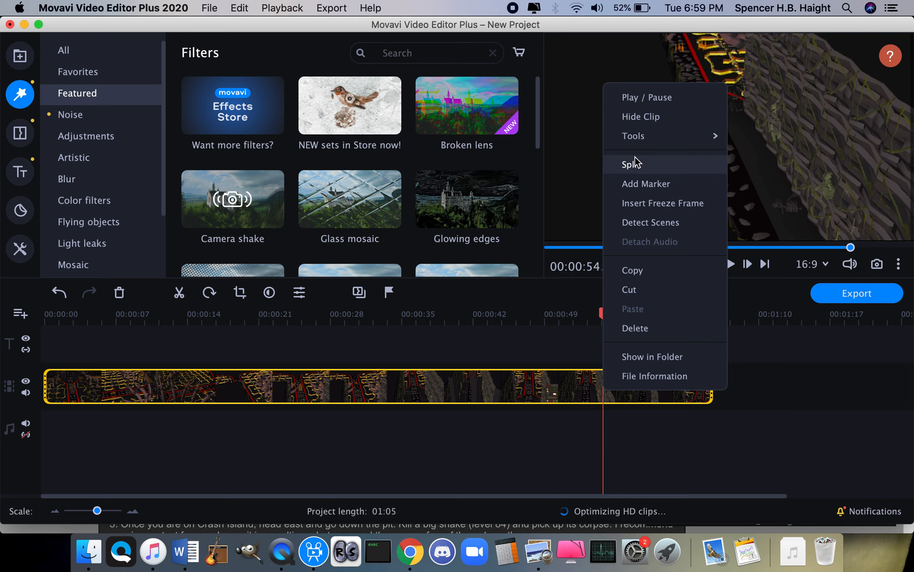
click(591, 350)
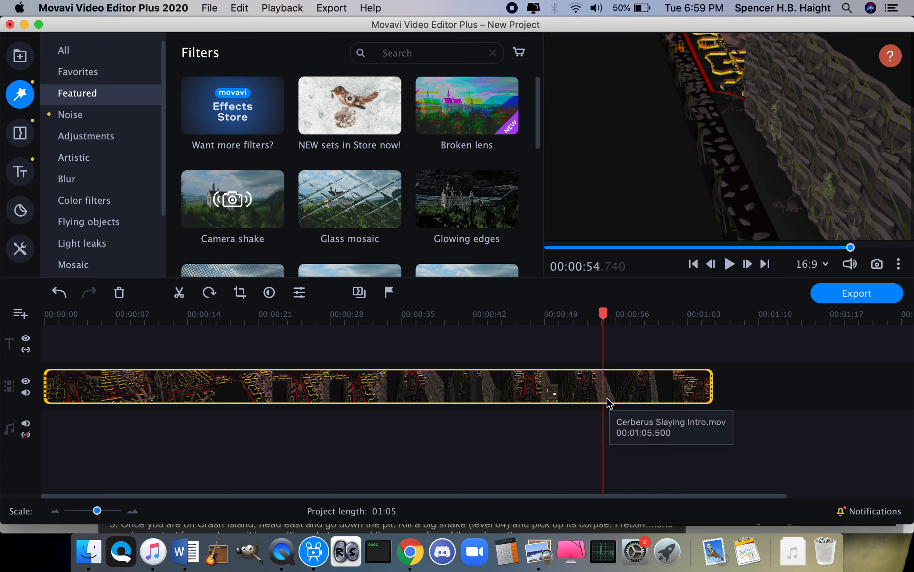
key(super+b)
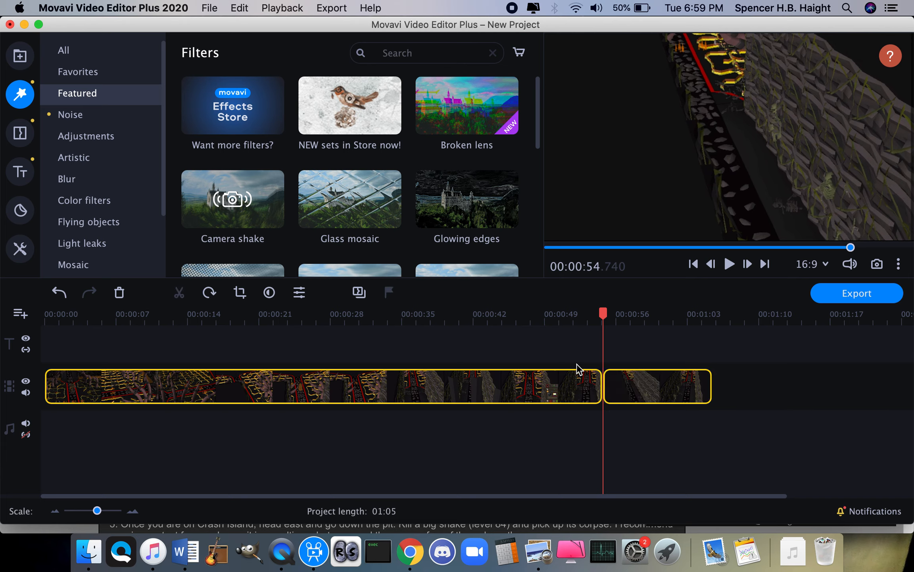
Delete the long first segment of the split clip, keeping only the short ending segment.
click(574, 349)
click(570, 392)
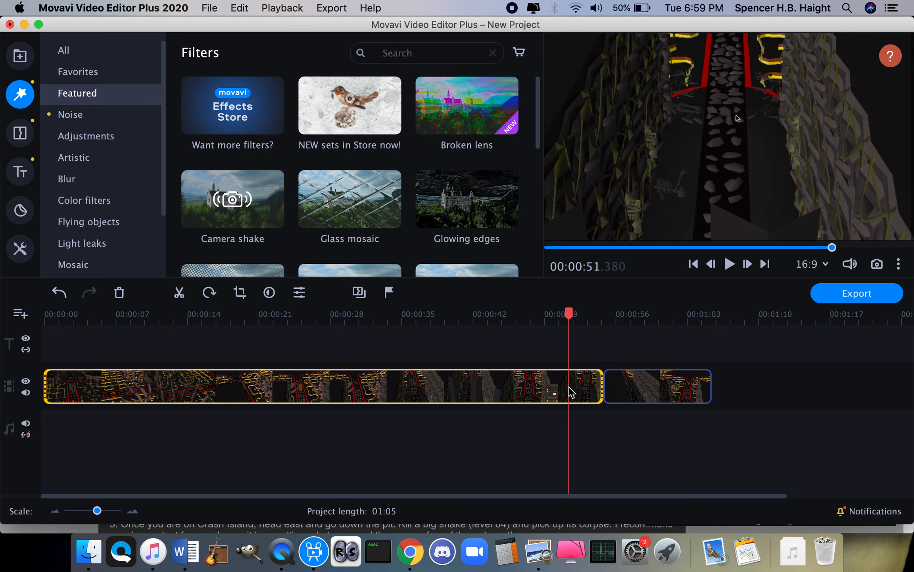
key(Delete)
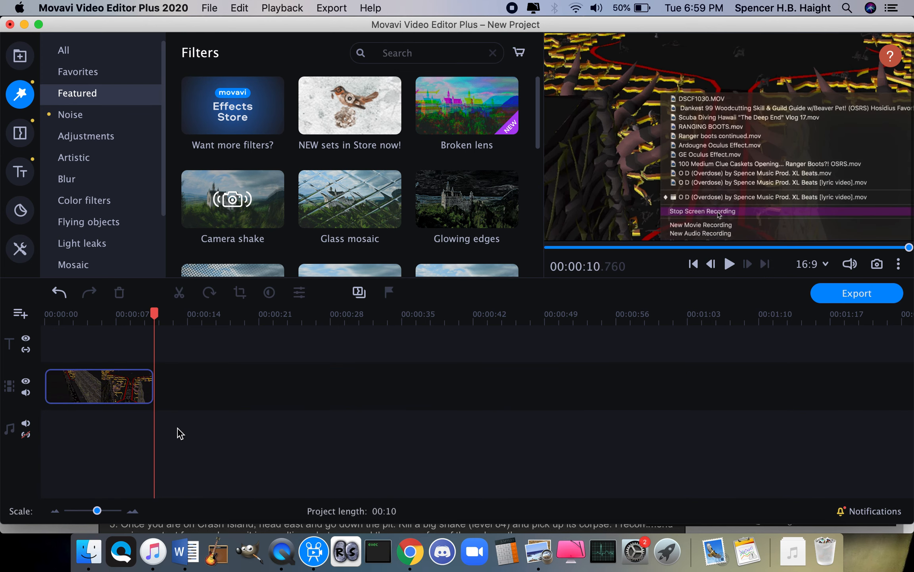
Play back the remaining segment from its beginning, check the frame near six seconds, and return the playhead to the start.
click(44, 318)
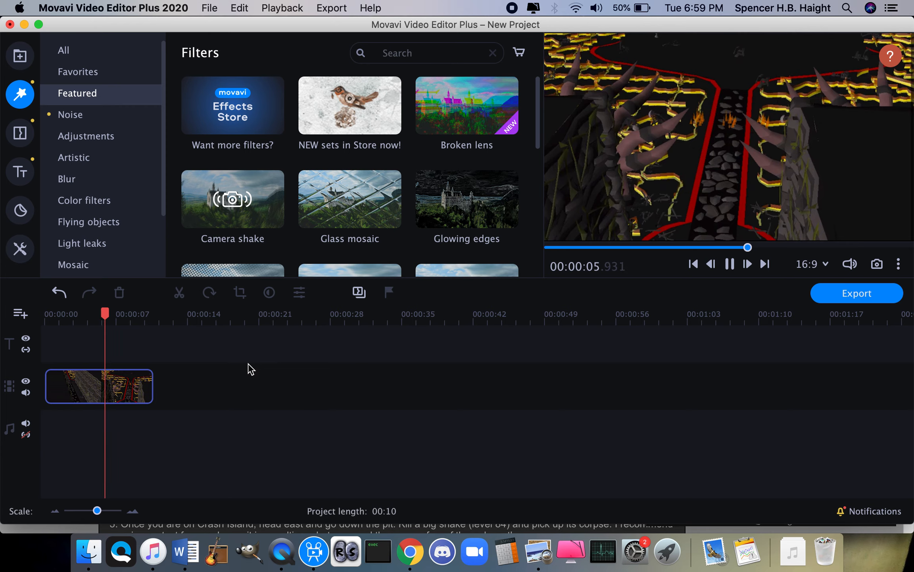
key(space)
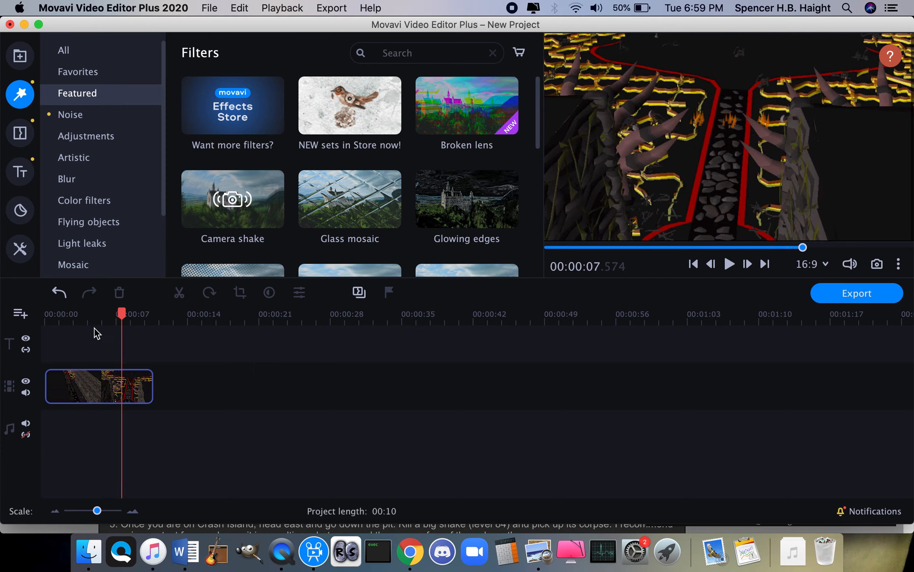
drag(102, 316, 107, 321)
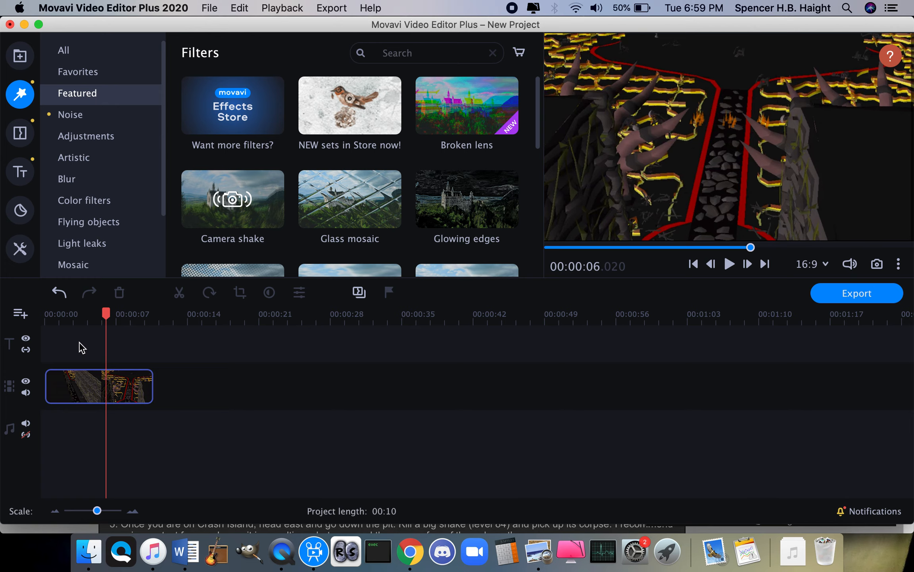
click(47, 315)
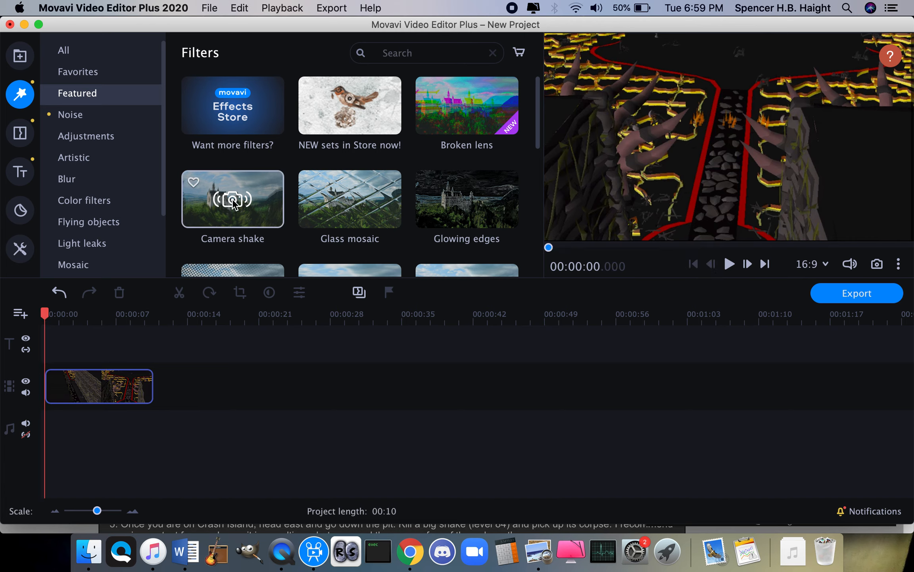
Browse the featured filters and the full filter list, select the clip, and preview the Bonnard filter.
scroll(337, 167, down, 2)
scroll(437, 187, up, 2)
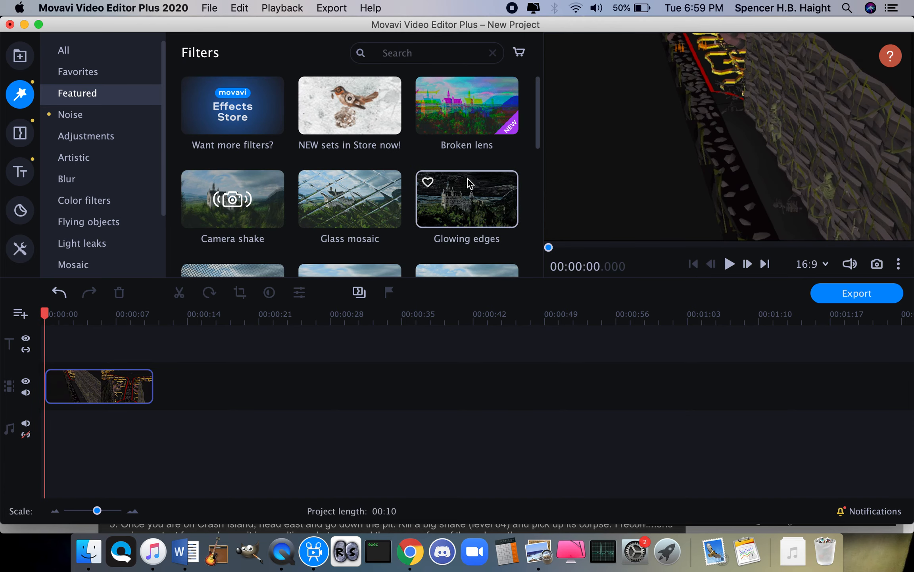
scroll(454, 180, down, 4)
scroll(350, 173, down, 4)
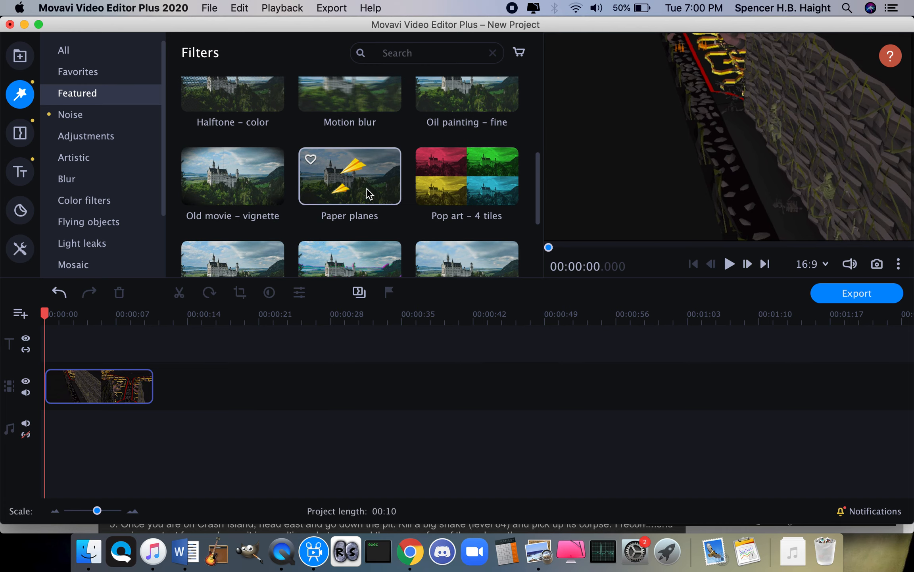
scroll(367, 194, down, 1)
scroll(349, 179, up, 3)
click(75, 50)
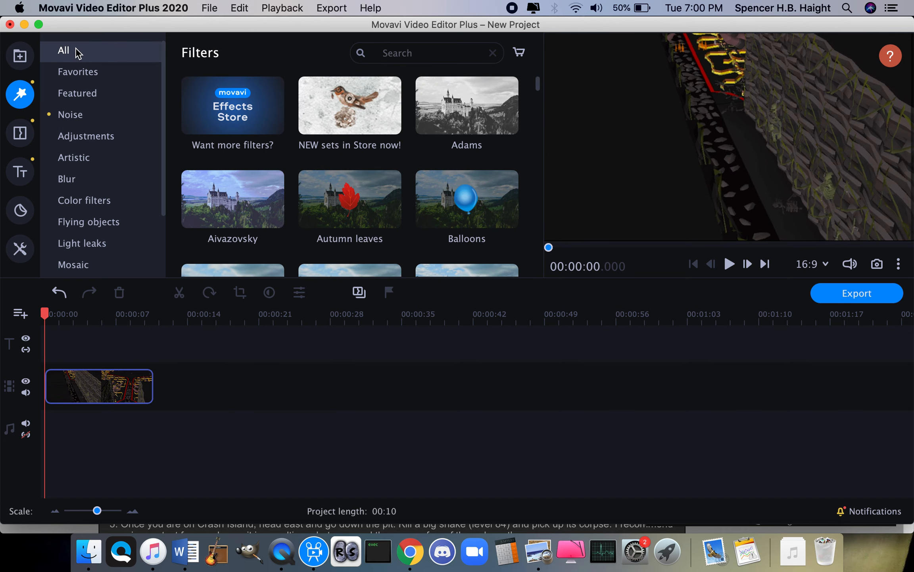
scroll(302, 179, down, 5)
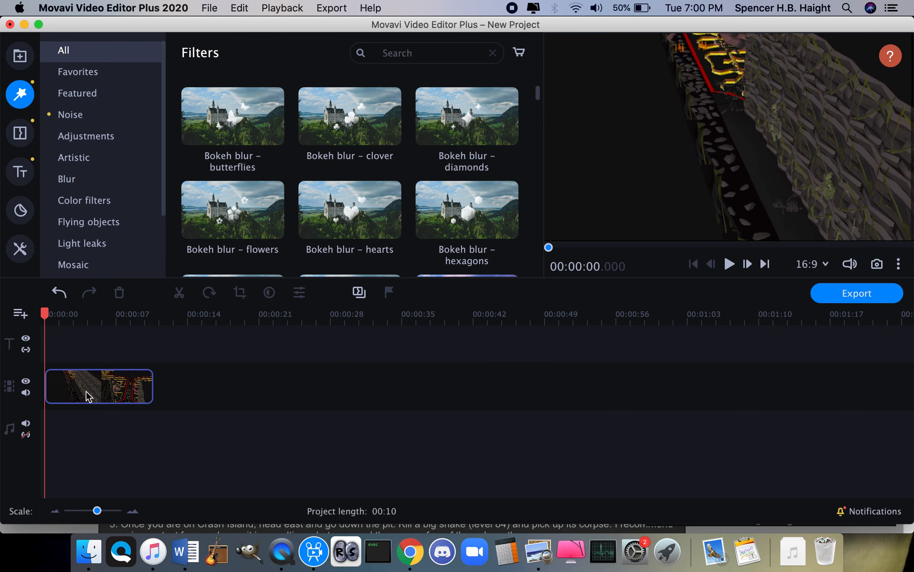
click(86, 391)
scroll(357, 153, down, 4)
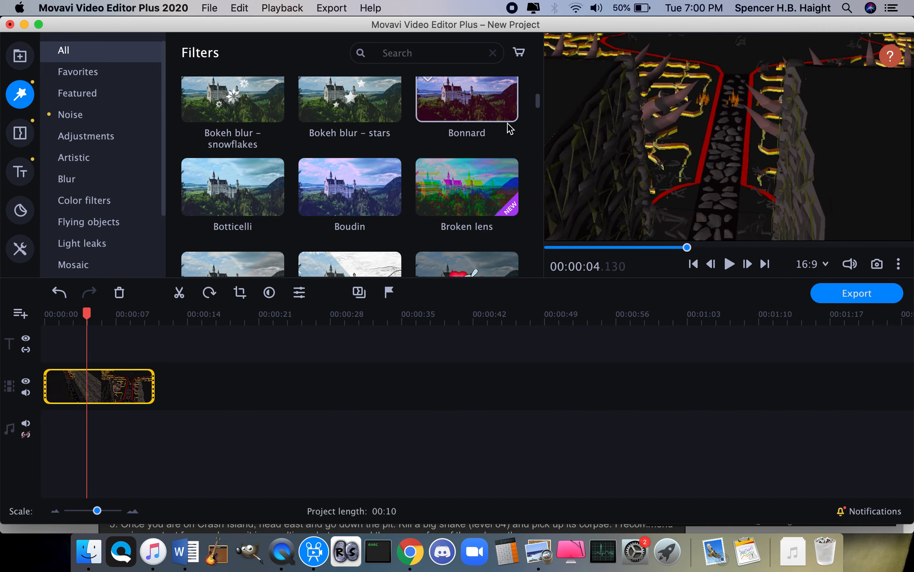
scroll(492, 114, up, 2)
click(473, 190)
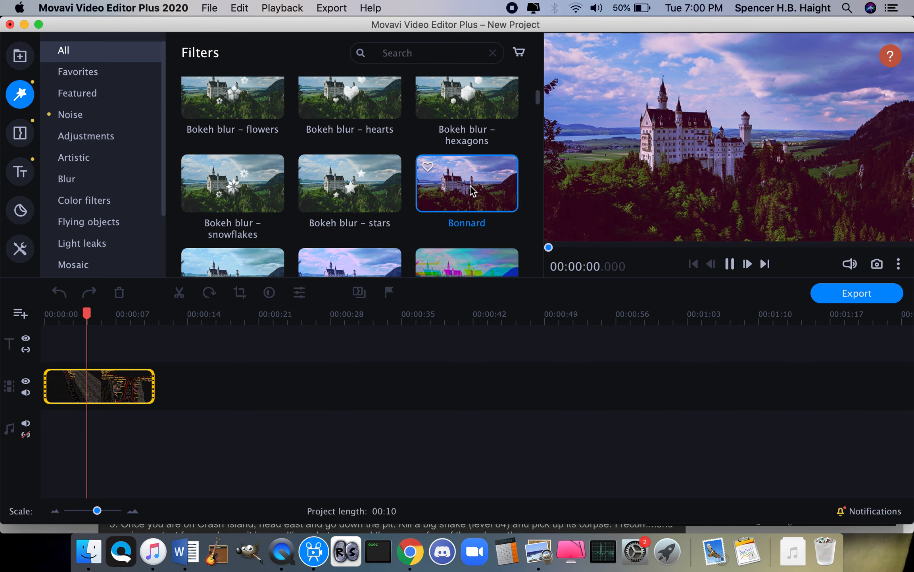
Try the Color burn filter on the clip and play it back from the beginning.
scroll(467, 182, down, 6)
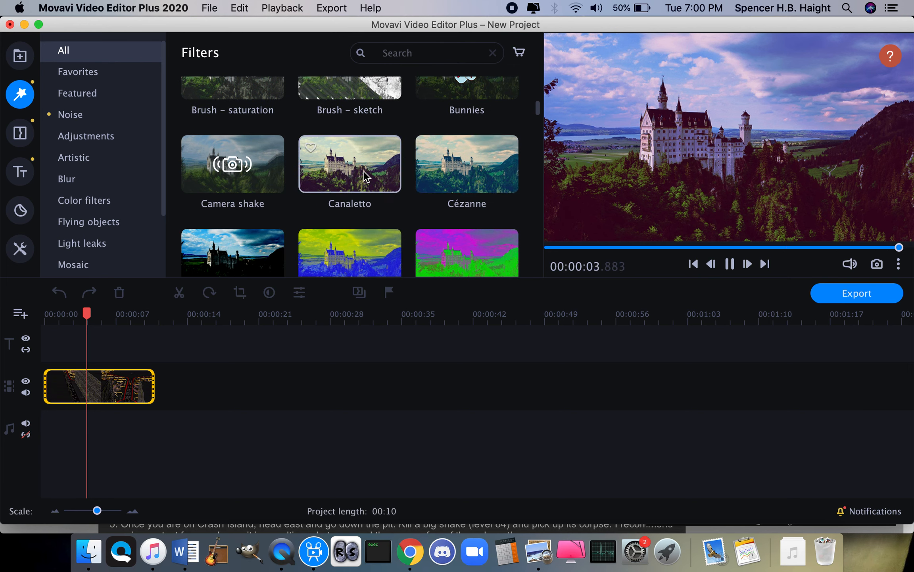
scroll(364, 170, down, 2)
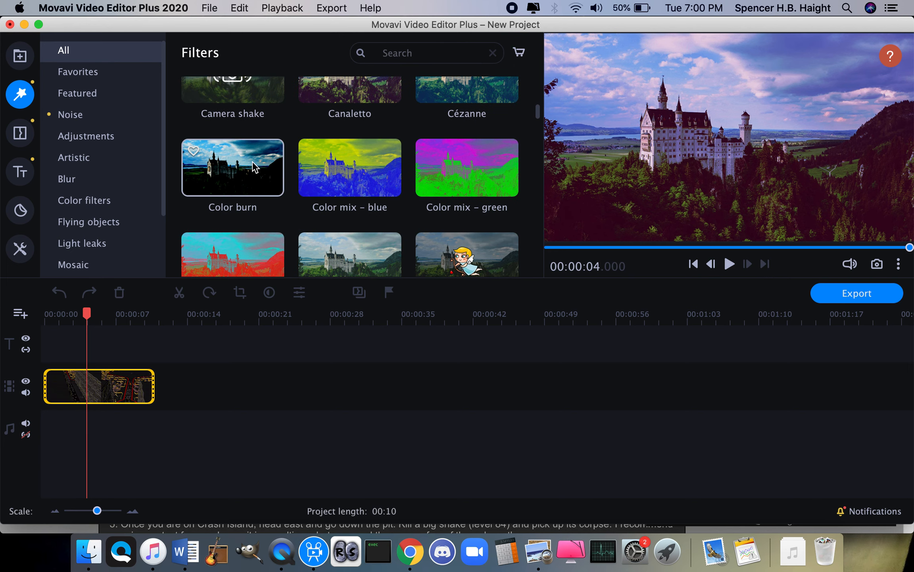
mouse_move(256, 166)
mouse_down()
mouse_move(112, 401)
mouse_move(98, 408)
mouse_move(99, 398)
mouse_up()
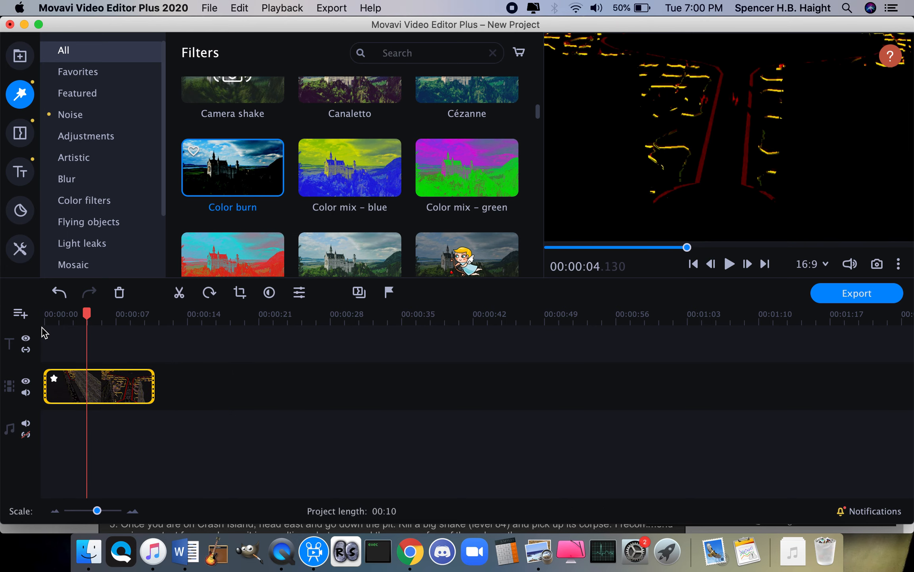
click(42, 322)
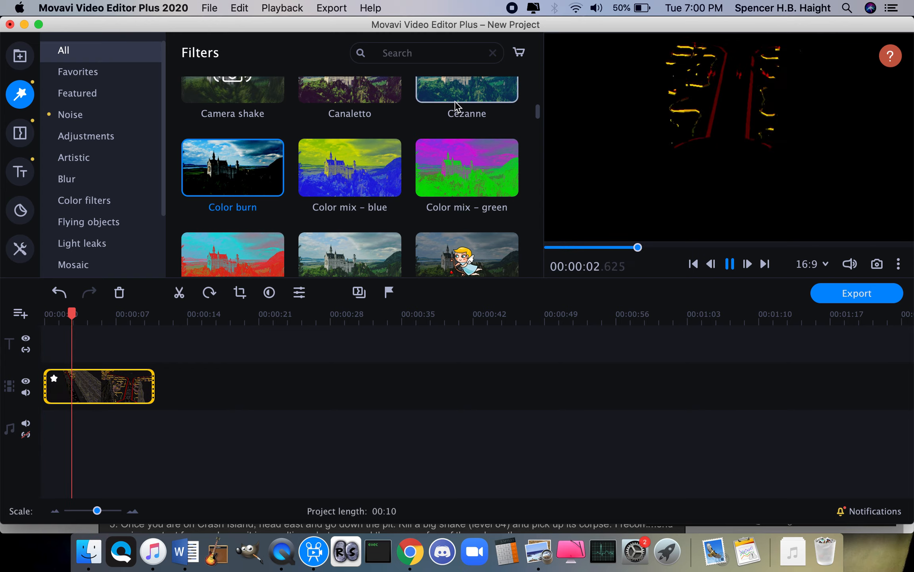
key(space)
Try adding the Canaletto filter on top of Color burn, and undo both filters.
scroll(349, 119, up, 2)
drag(352, 126, 131, 385)
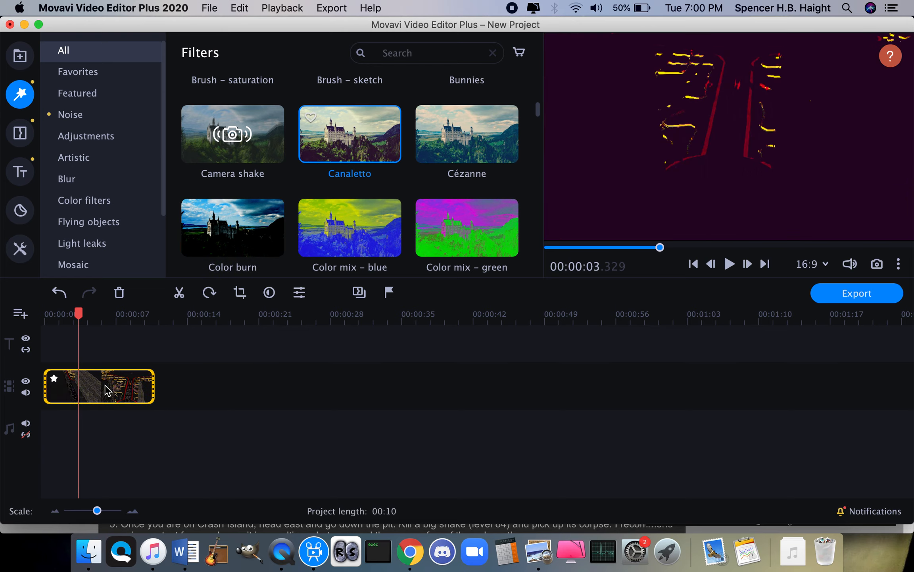
key(super+z)
key(super+z)
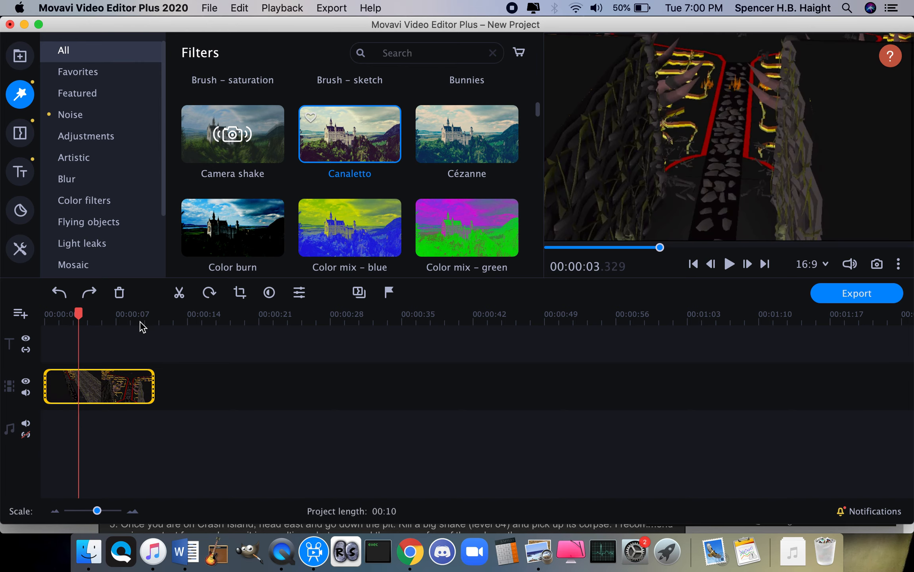
Try the Canaletto filter alone on the clip and undo it.
scroll(278, 222, down, 3)
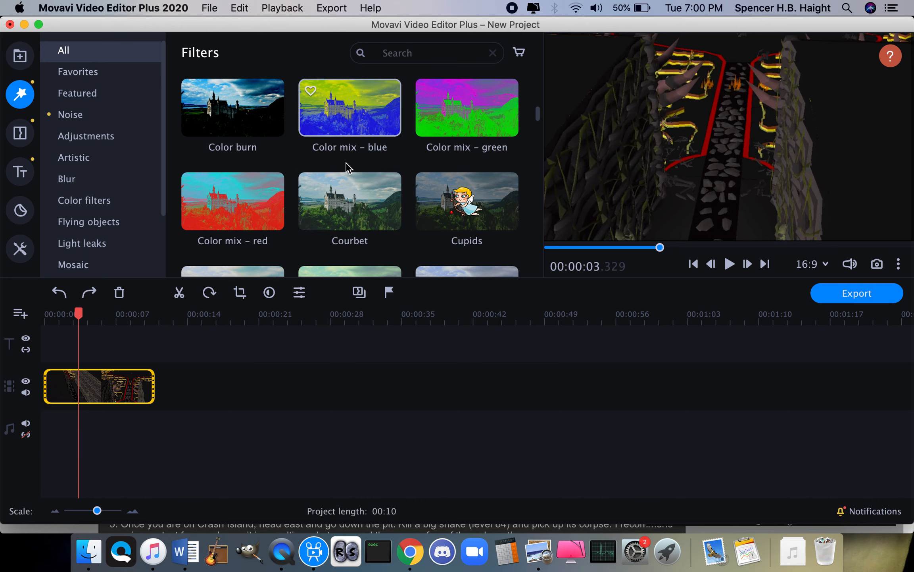
scroll(347, 174, up, 2)
drag(346, 115, 104, 388)
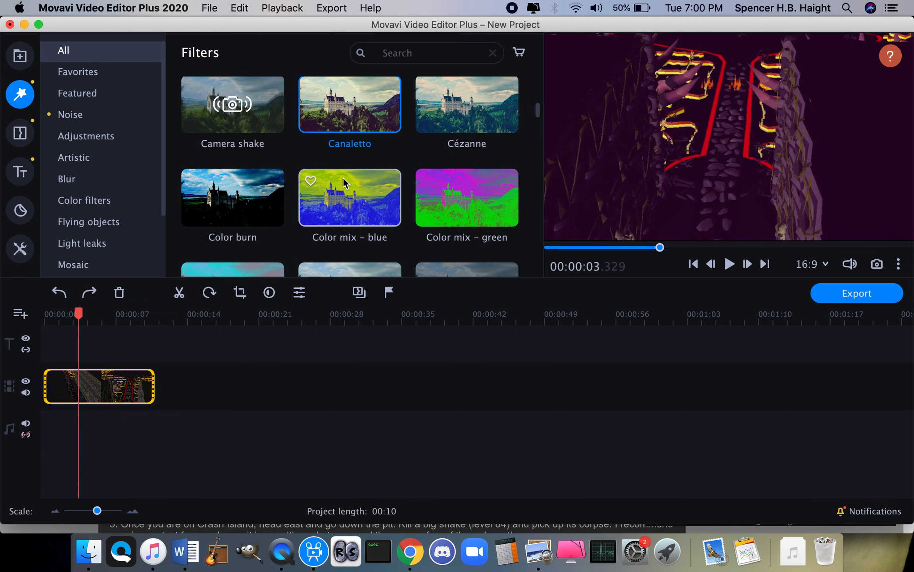
key(super+z)
Apply the Glowing edges filter to the clip and play it back from the beginning.
scroll(363, 167, down, 5)
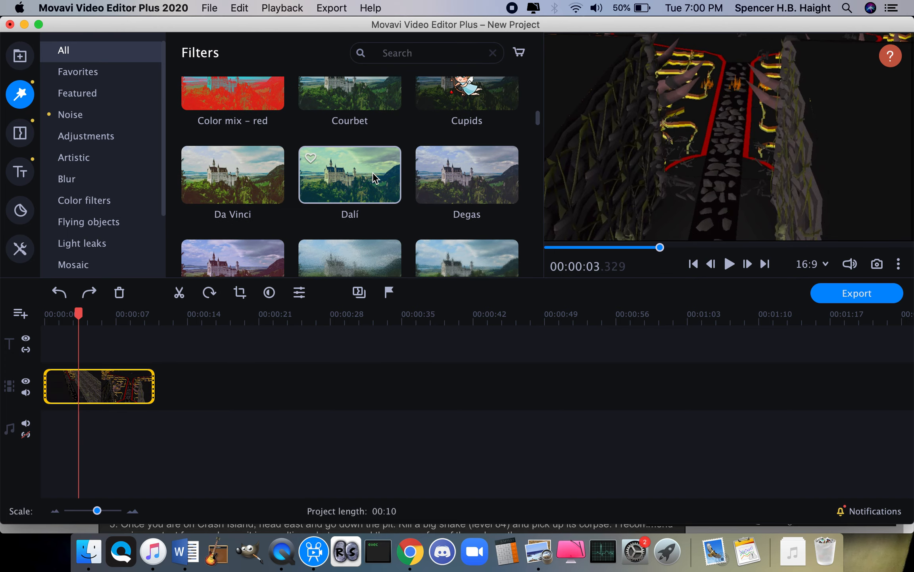
scroll(362, 190, down, 3)
scroll(363, 190, down, 6)
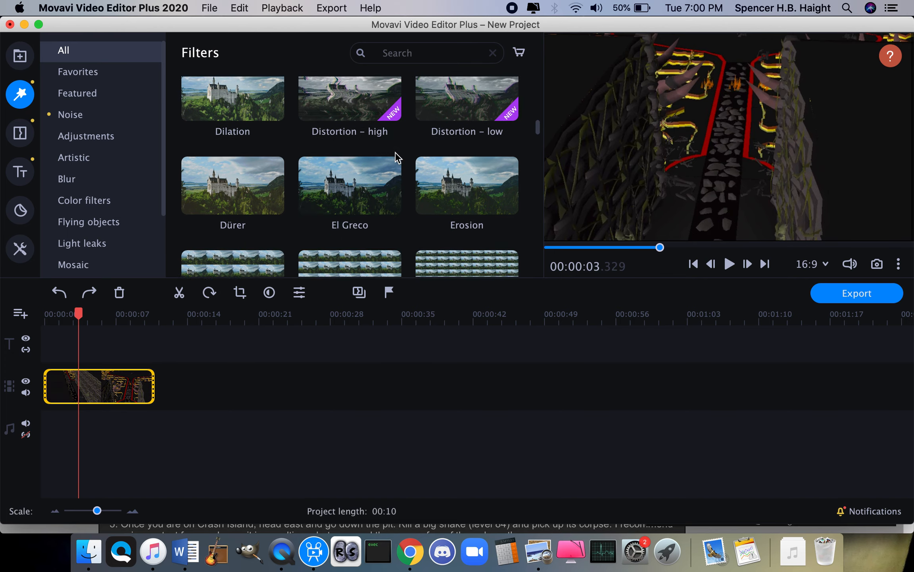
scroll(426, 131, down, 8)
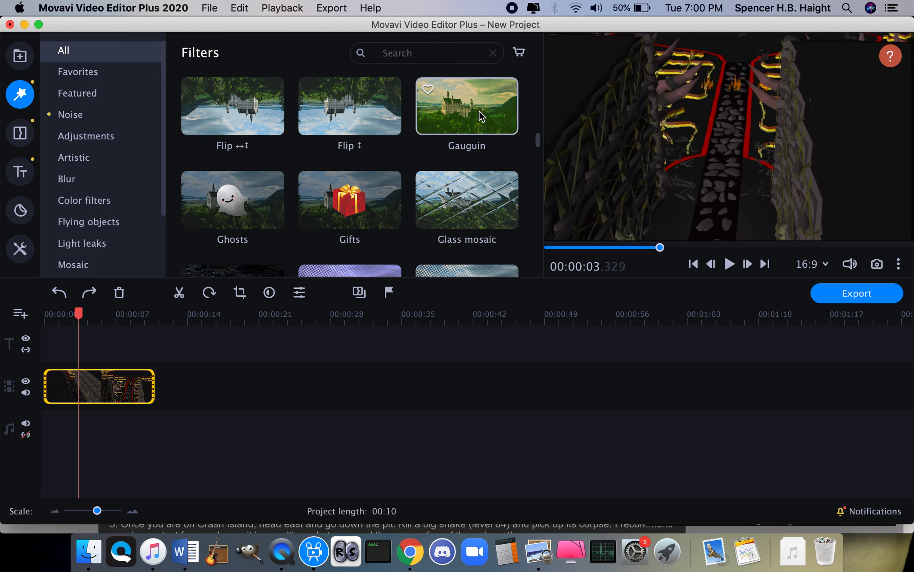
drag(247, 187, 118, 399)
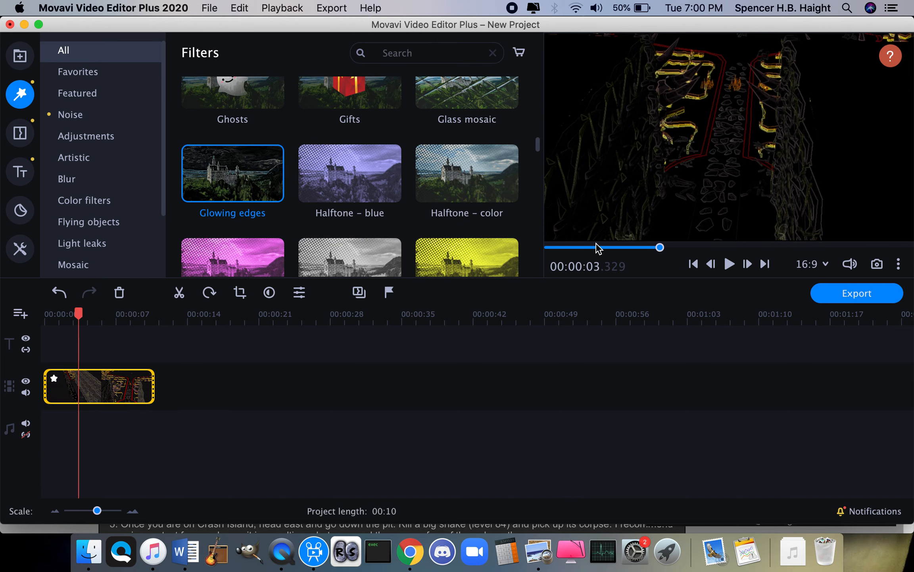
click(45, 318)
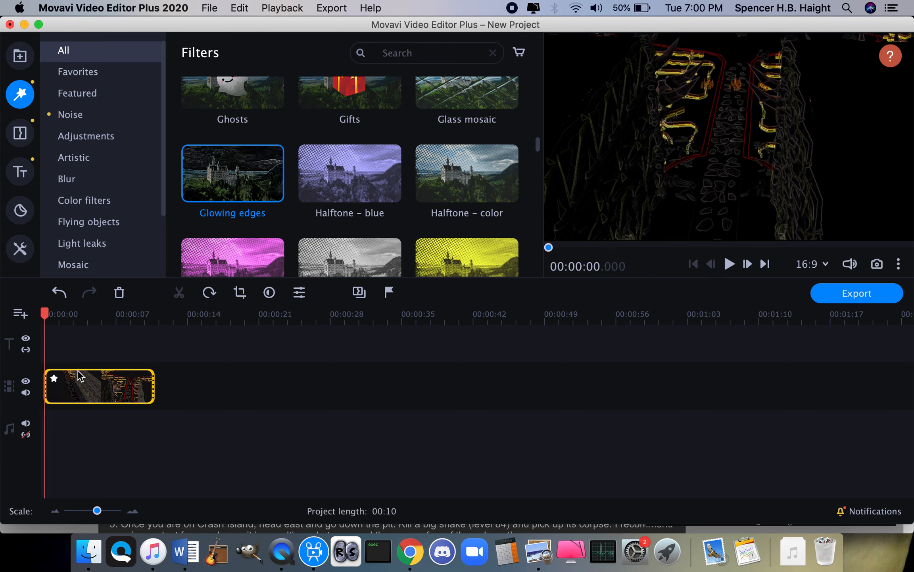
key(space)
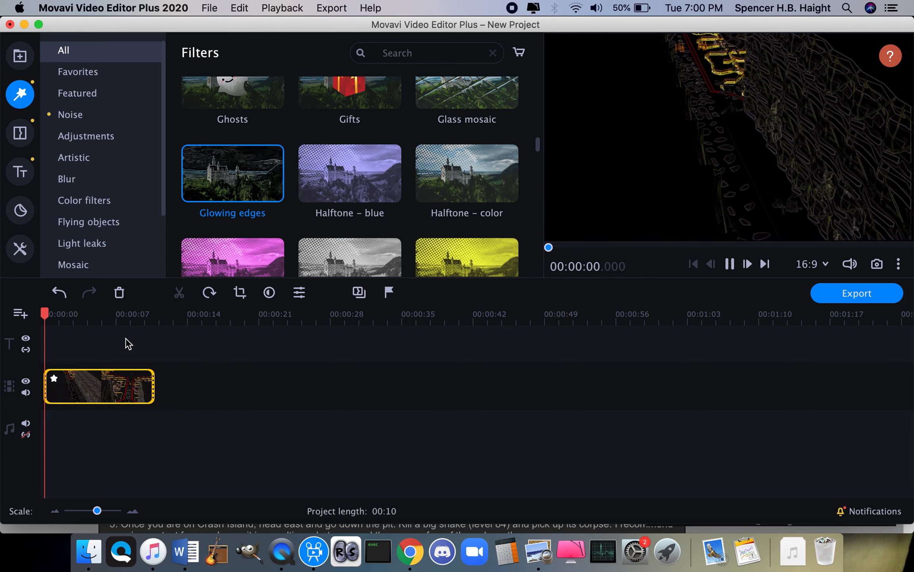
Open the transitions collection and split the filtered clip at 00:00:03.920.
click(21, 133)
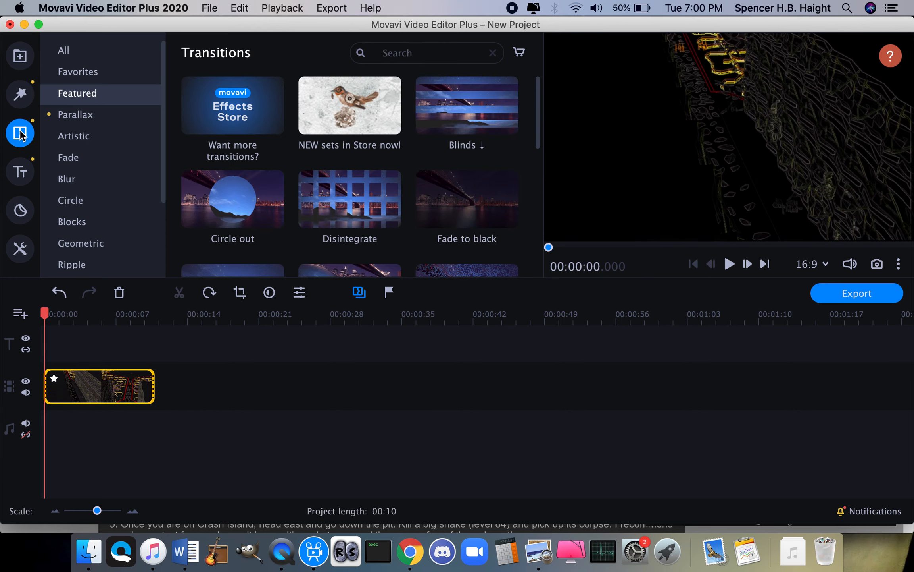
click(73, 321)
click(84, 316)
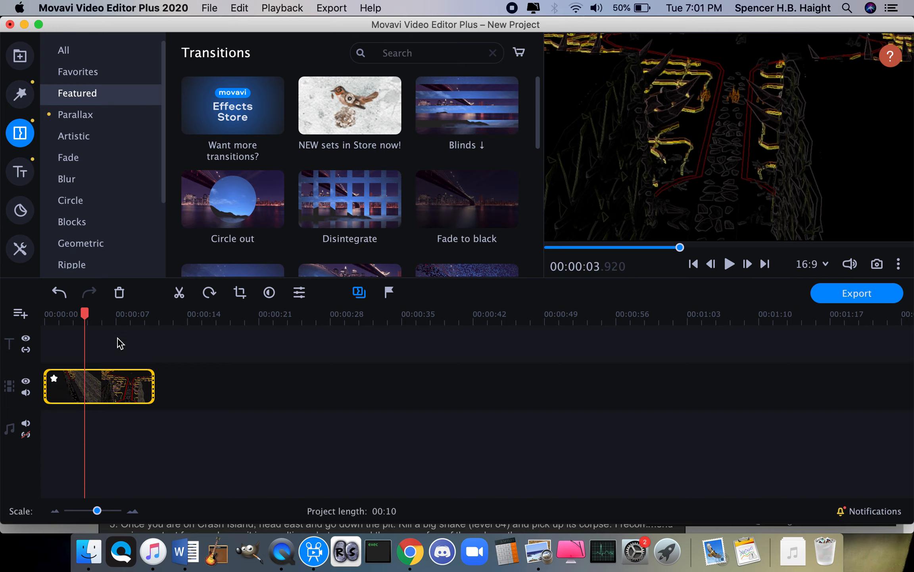
key(super+b)
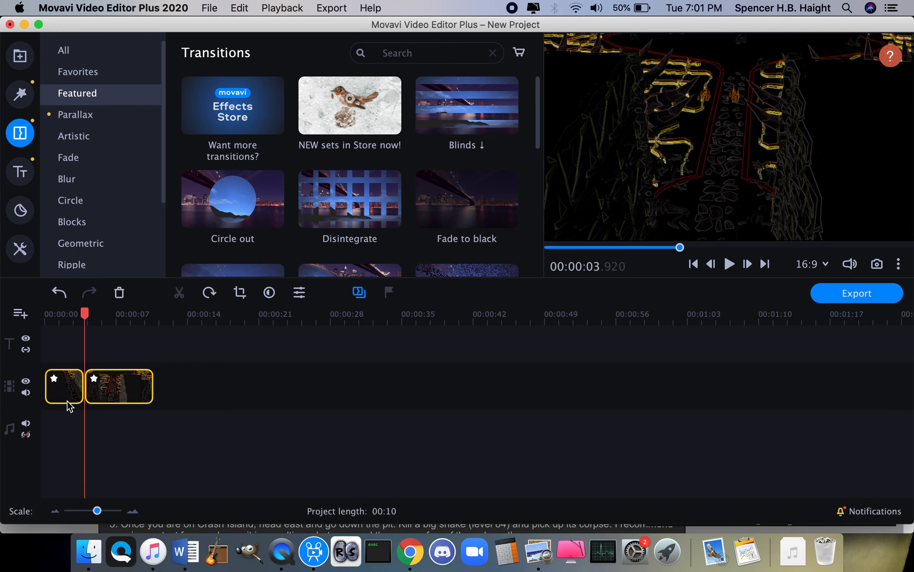
Add the featured Ripple – smooth transition between the two clip segments.
scroll(215, 152, down, 3)
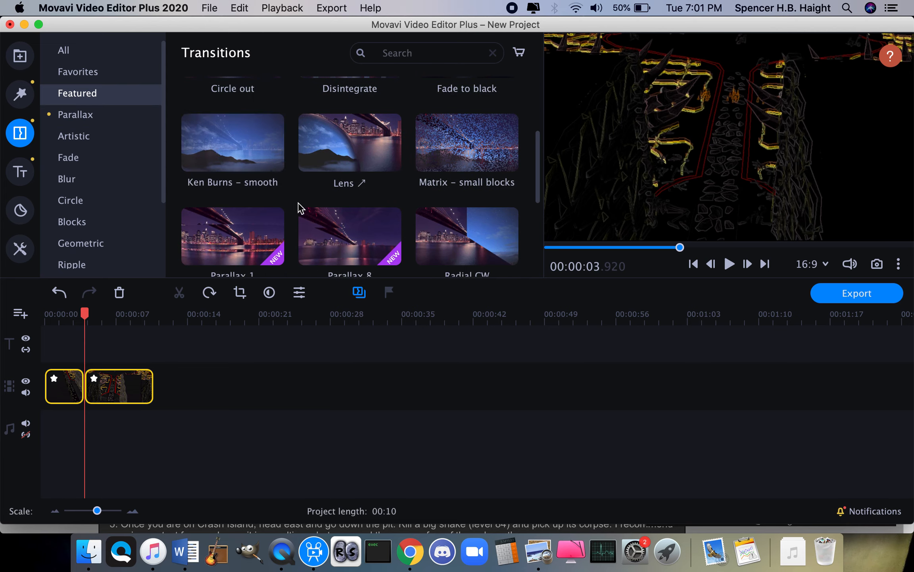
scroll(417, 198, down, 3)
scroll(439, 193, down, 3)
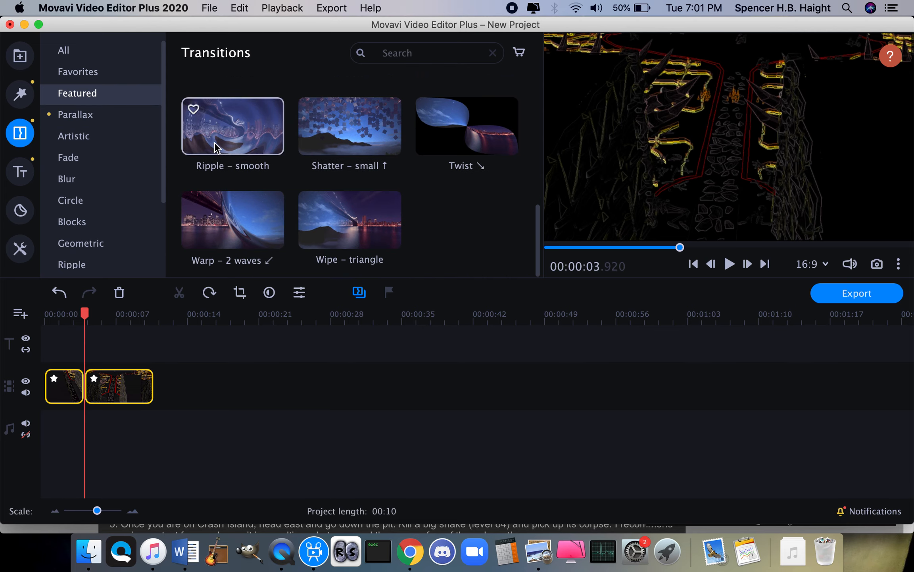
scroll(457, 166, up, 3)
click(216, 199)
drag(216, 199, 86, 396)
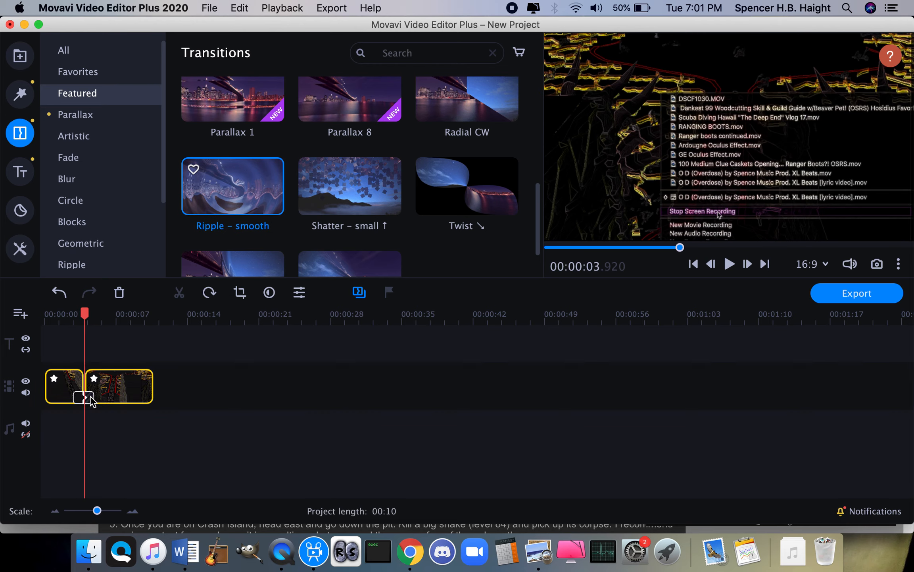
Play the project from near its beginning through the transition to about nine seconds.
click(47, 317)
key(space)
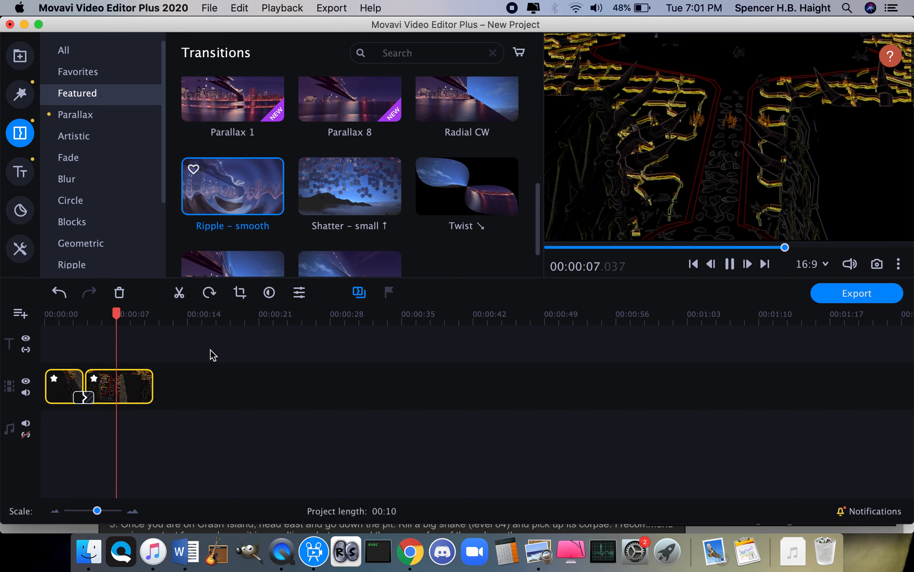
key(space)
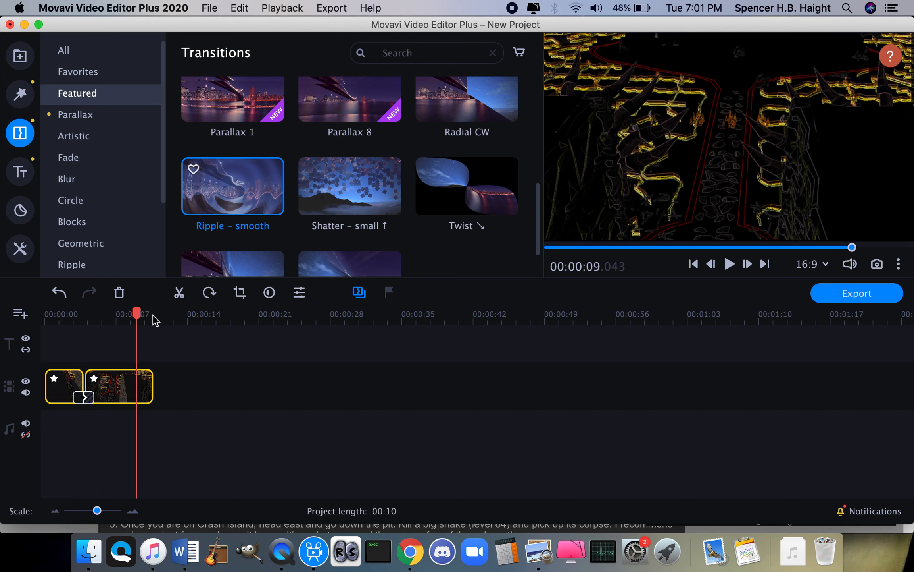
Split the second segment at 00:00:07.420 and delete the leftover piece at the end.
click(120, 318)
key(super+b)
click(132, 398)
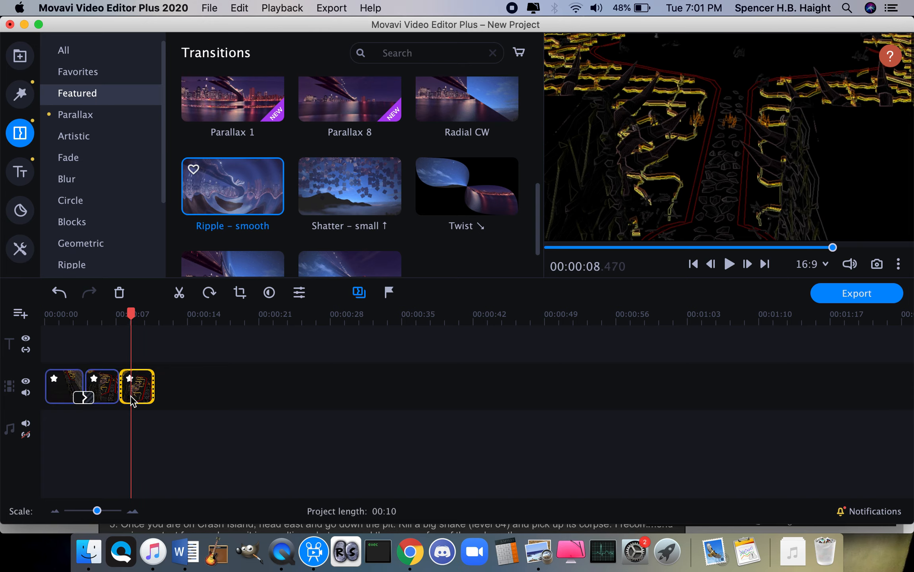
key(Delete)
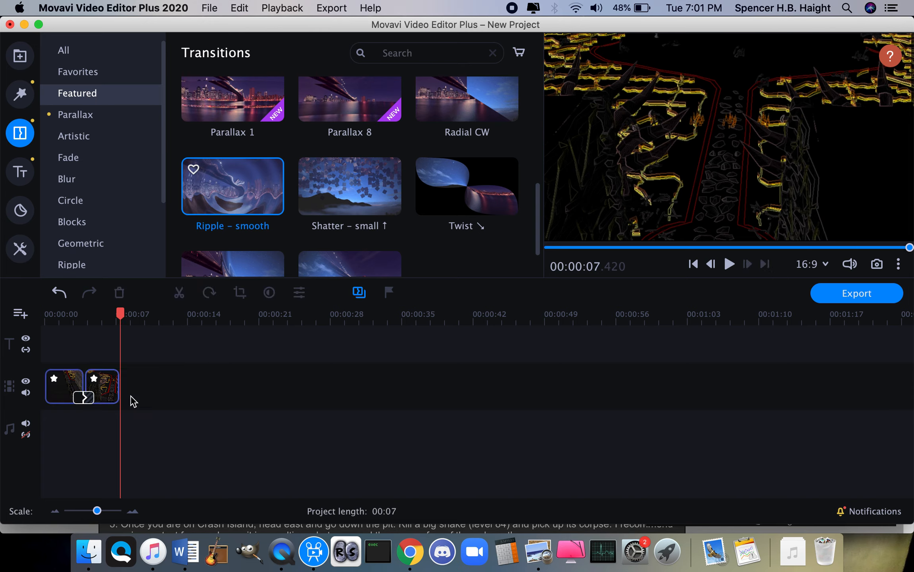
Add the featured Text with line 2 title to the title track at the project's beginning.
click(48, 319)
click(20, 171)
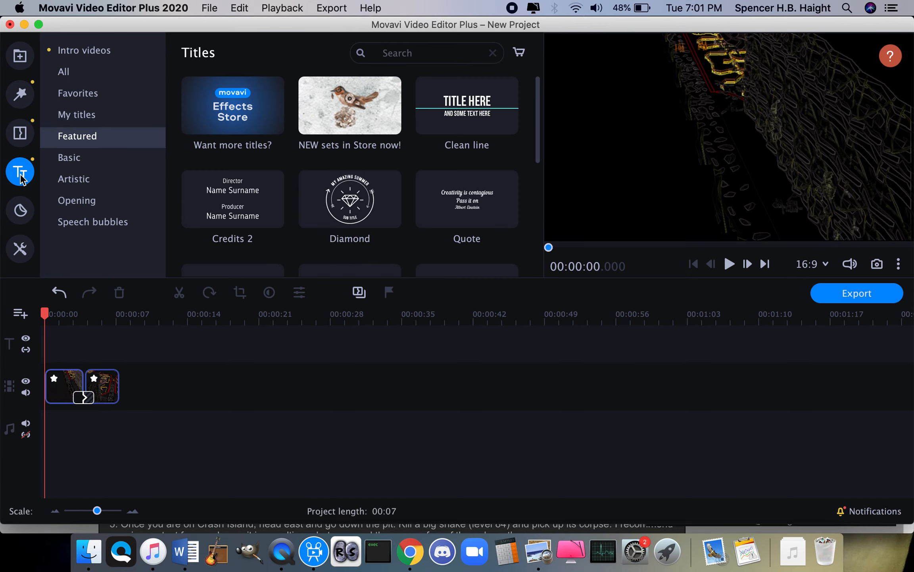
click(63, 379)
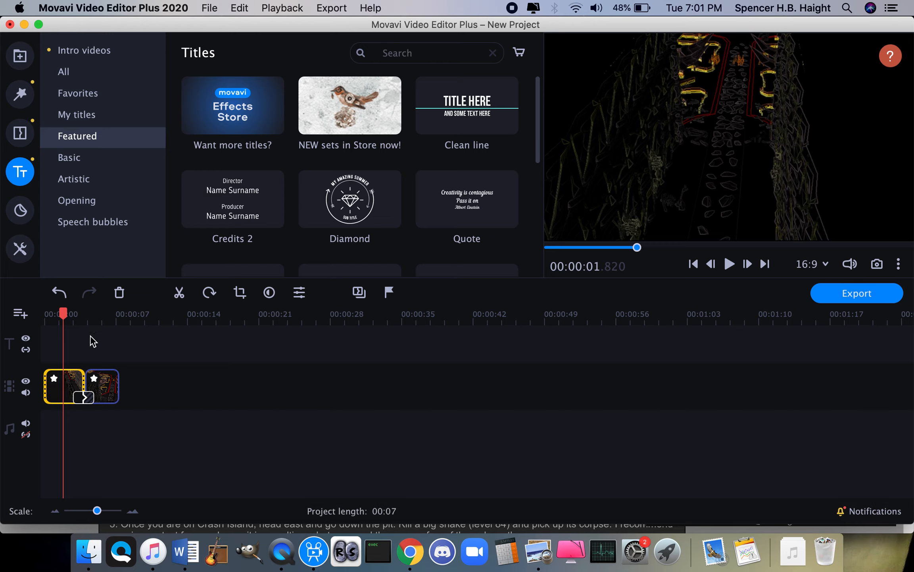
scroll(306, 213, down, 3)
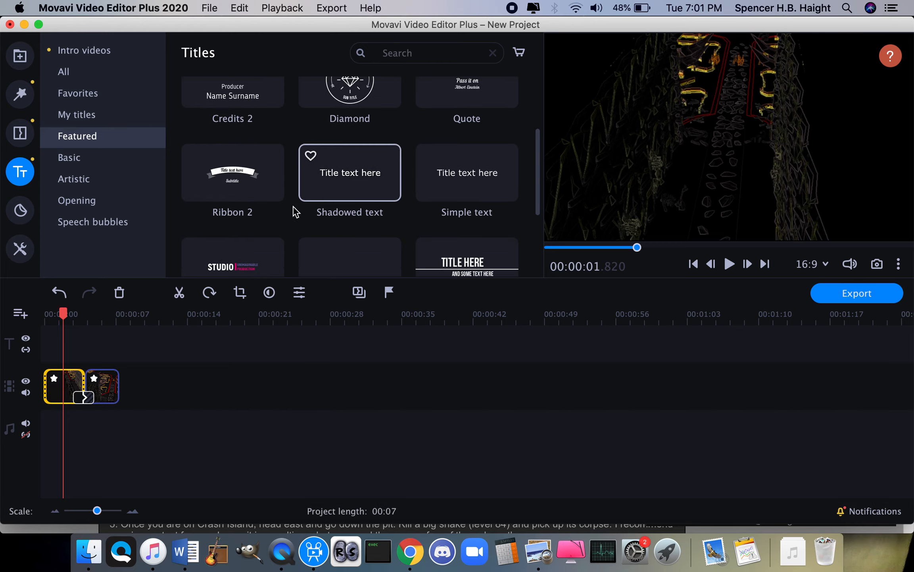
scroll(219, 201, down, 2)
scroll(238, 199, down, 2)
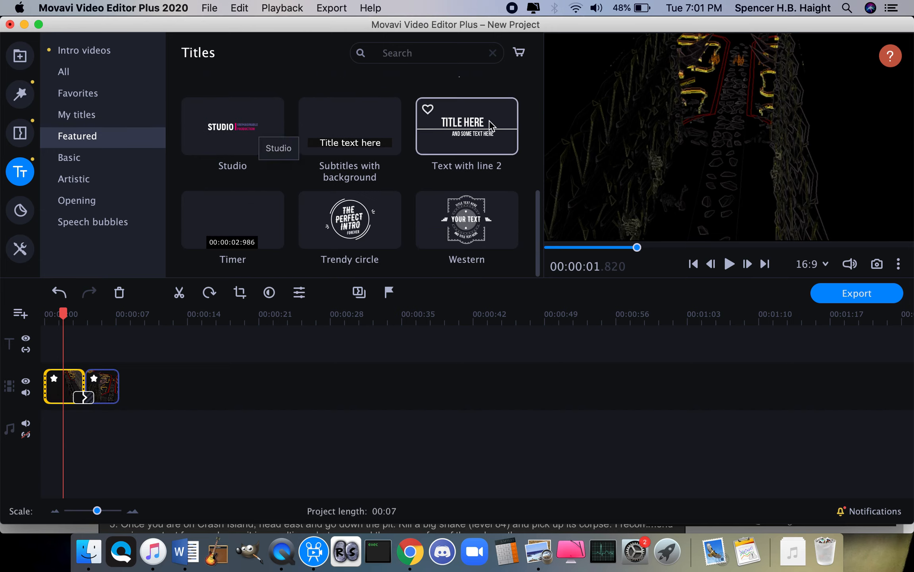
drag(459, 123, 71, 343)
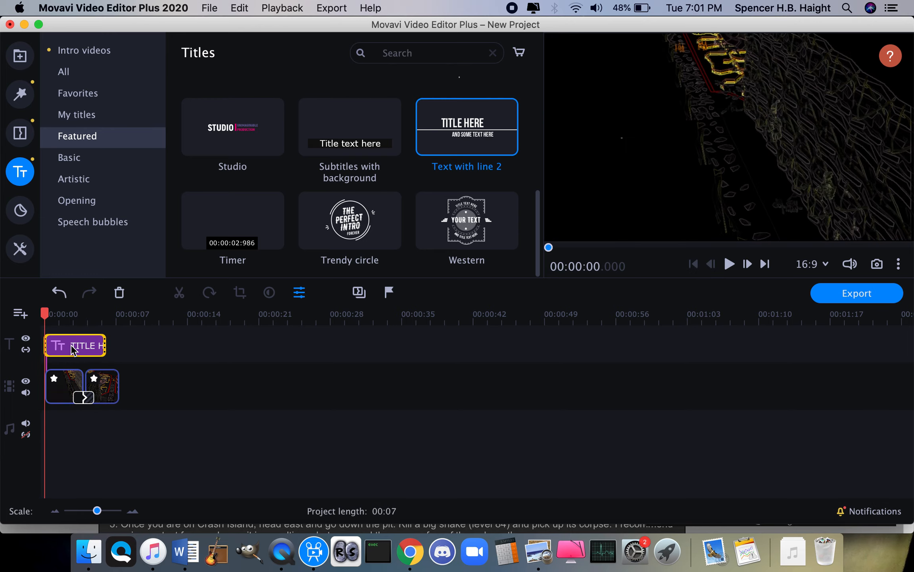
Open the title clip for editing and replace its main line with "Movavi Video Editor".
click(64, 346)
double_click(63, 346)
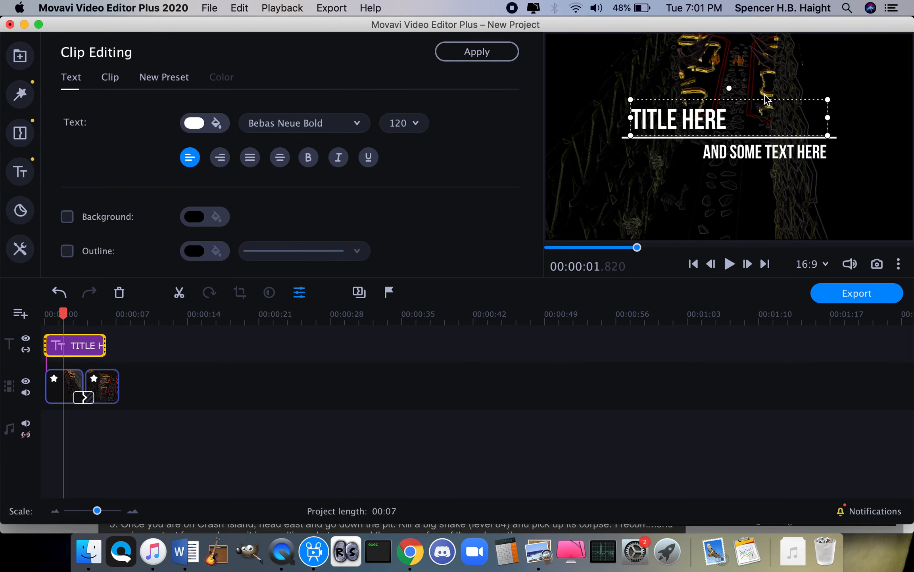
triple_click(711, 123)
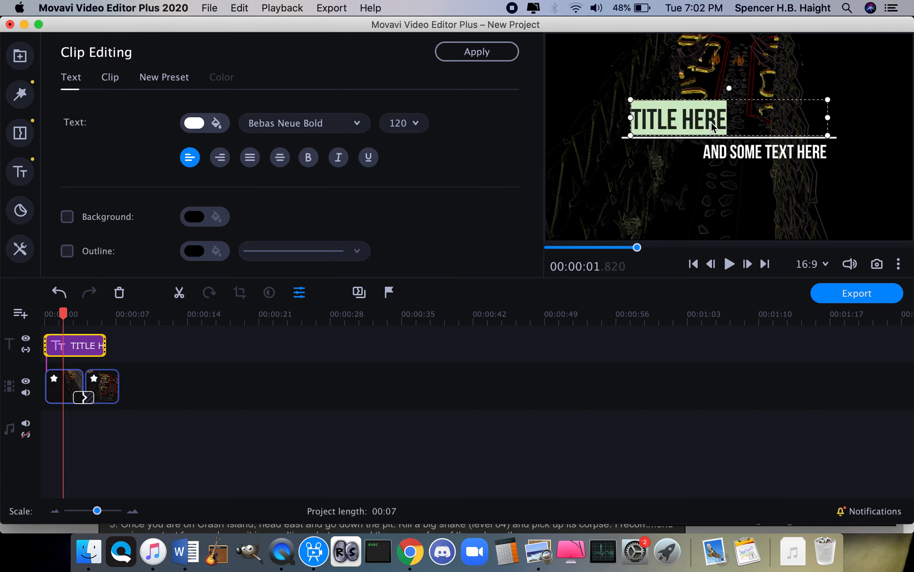
text(MOVA)
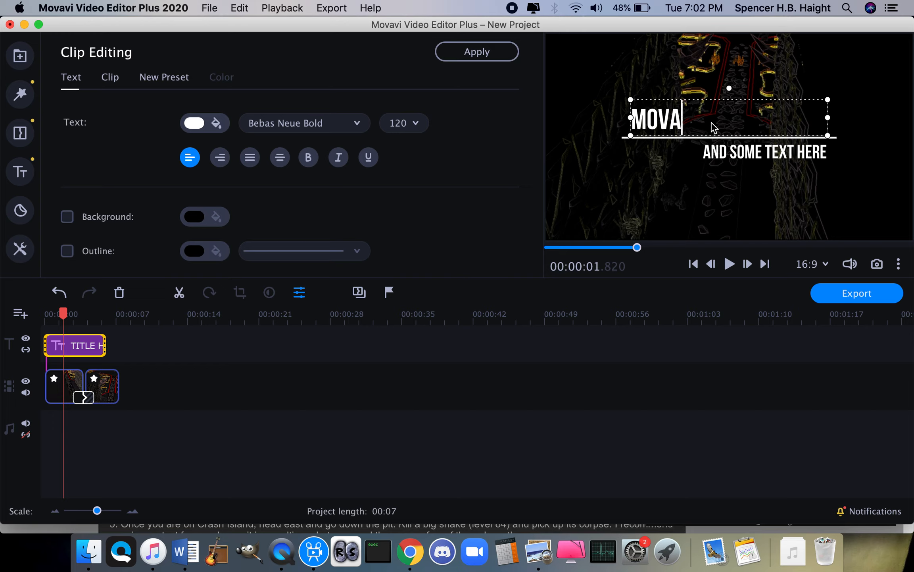
text(VI VIDEO EDITOR)
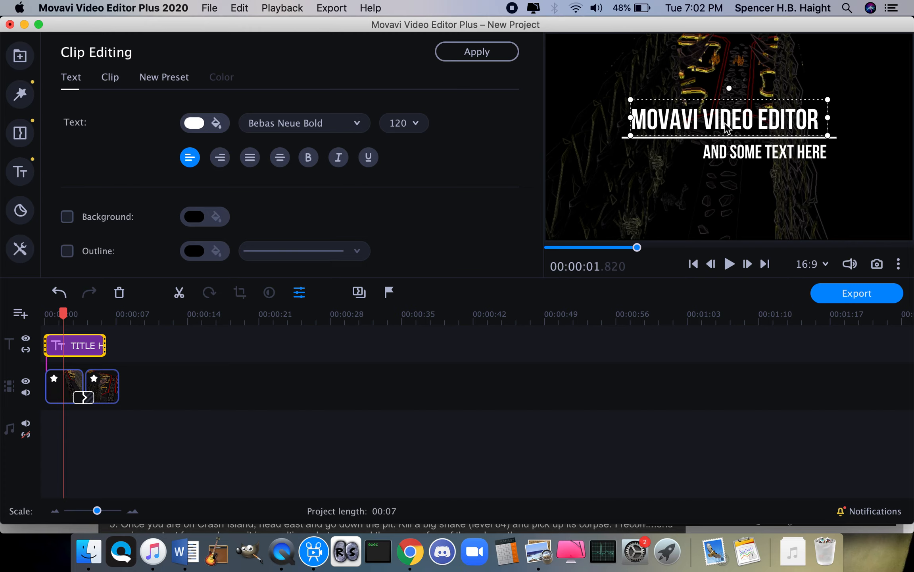
Replace the title's smaller second line with "2020 Tutorial Guide".
click(751, 153)
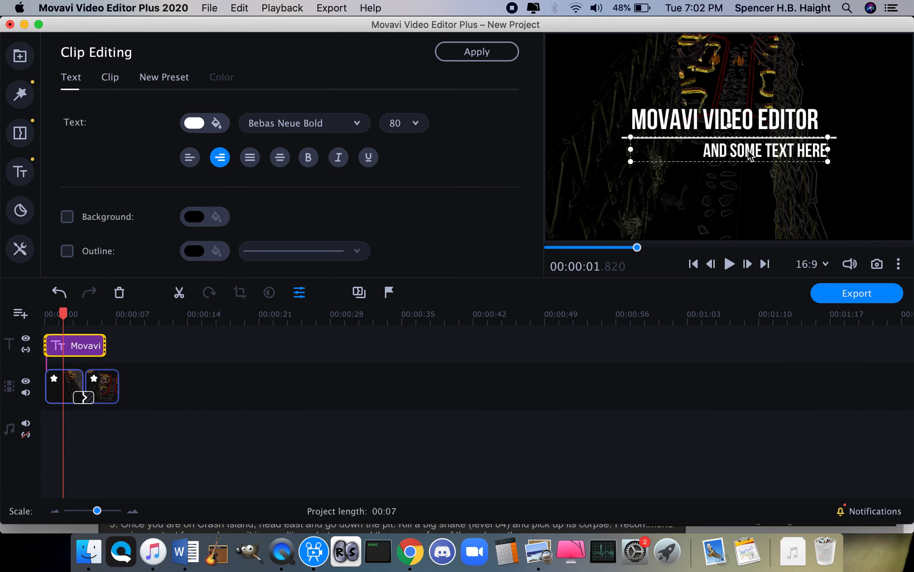
double_click(750, 153)
key(BackSpace)
text(2020 TUTORIAL)
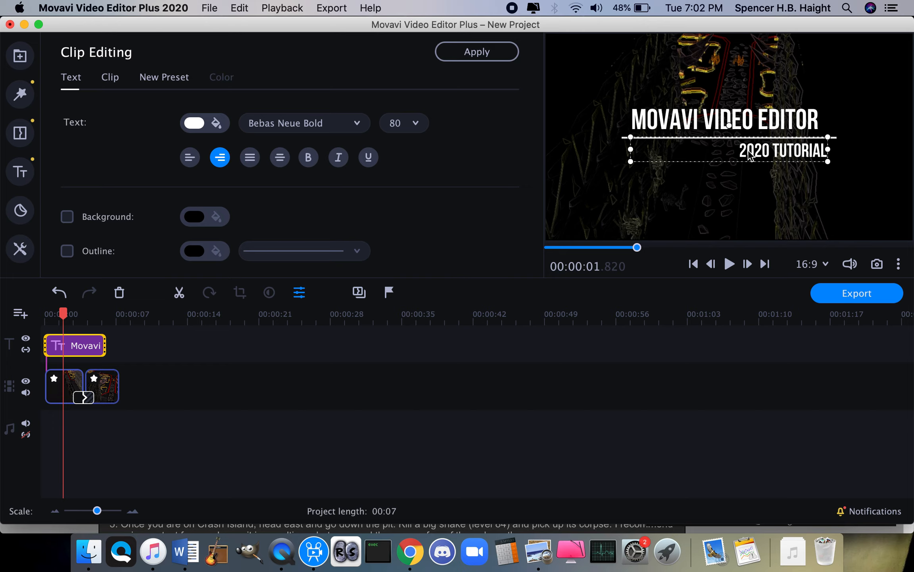
text( GUIDE)
click(765, 198)
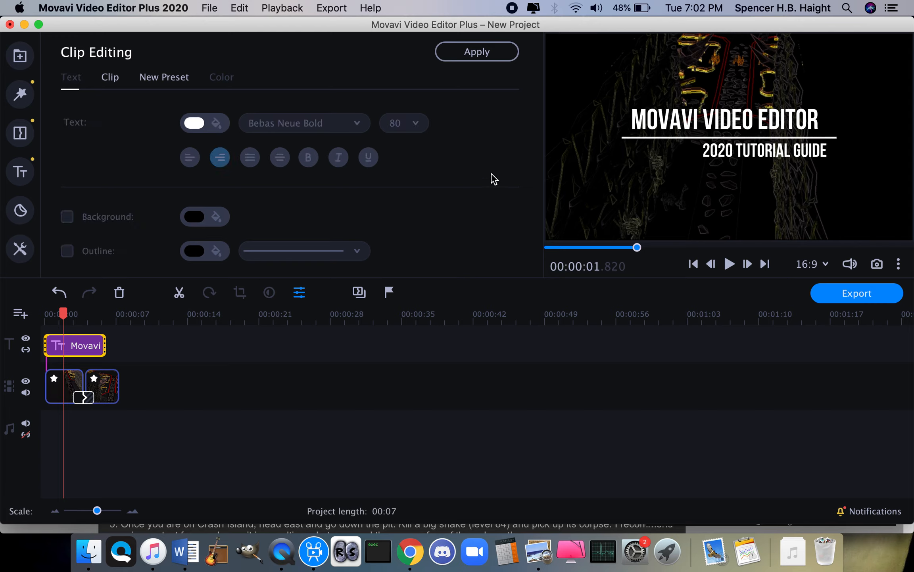
Colour the title's main line bright green (#00ff00).
double_click(785, 125)
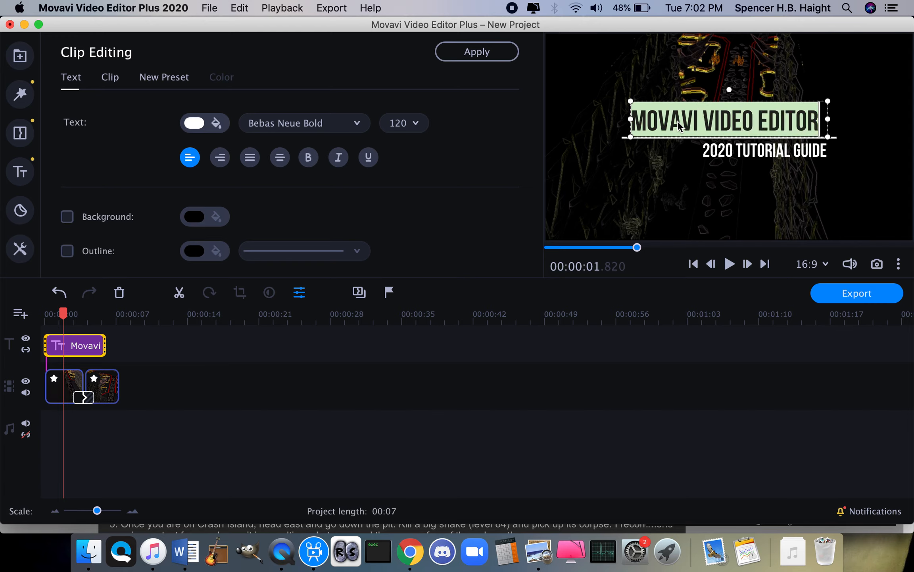
click(215, 125)
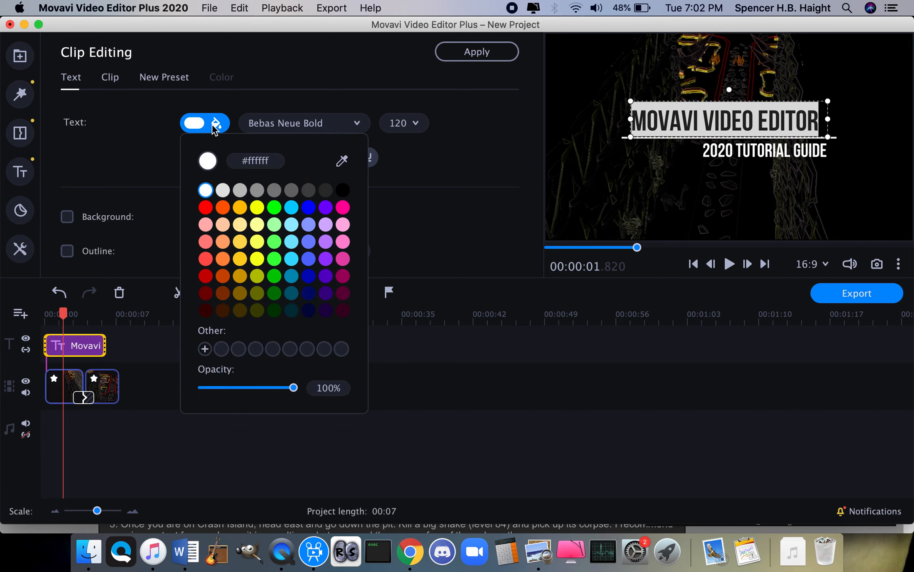
click(275, 207)
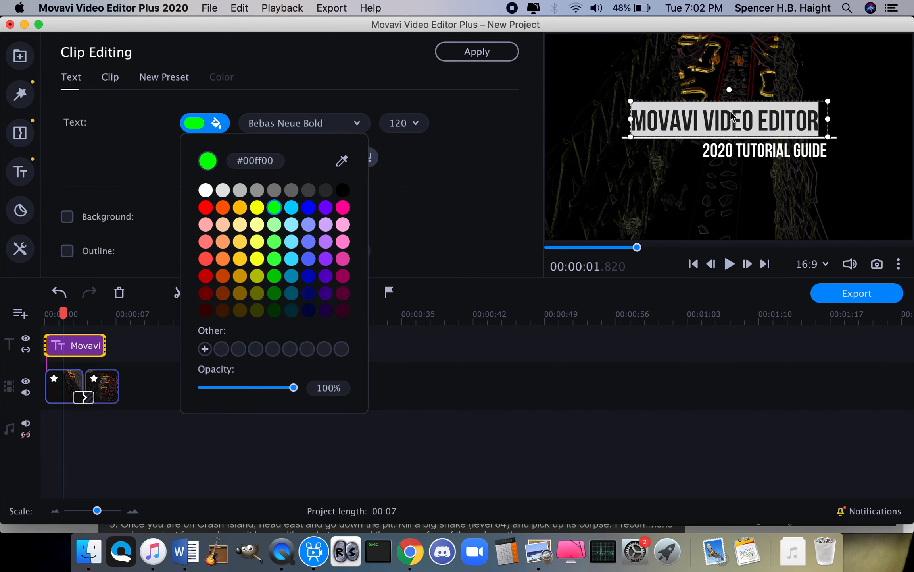
double_click(738, 153)
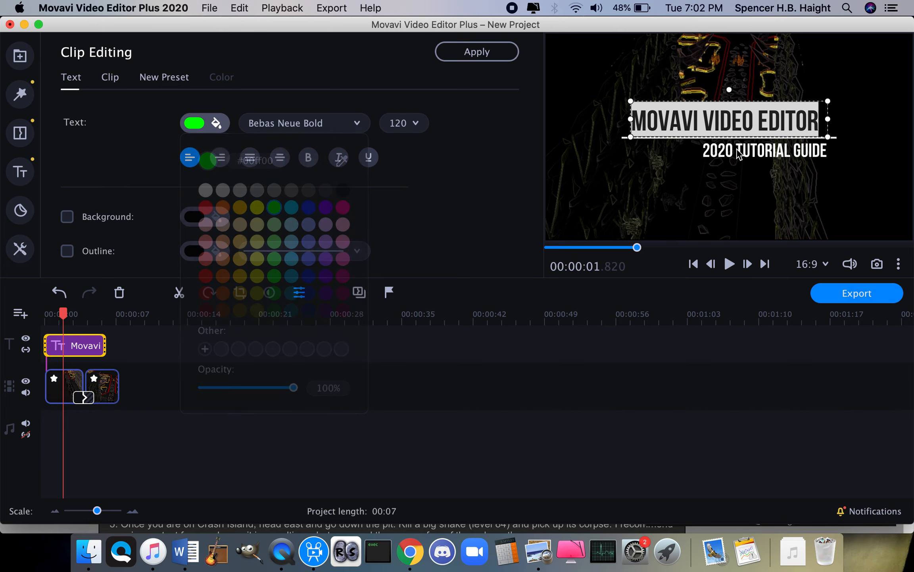
Colour the "2020 Tutorial Guide" line bright pink, trying purple (#7400ff) first.
triple_click(770, 154)
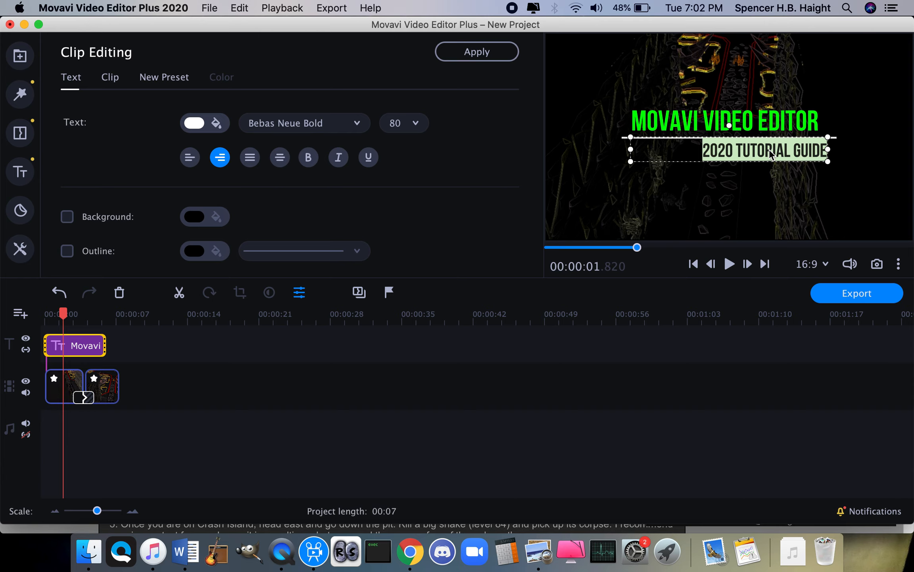
click(219, 125)
click(325, 207)
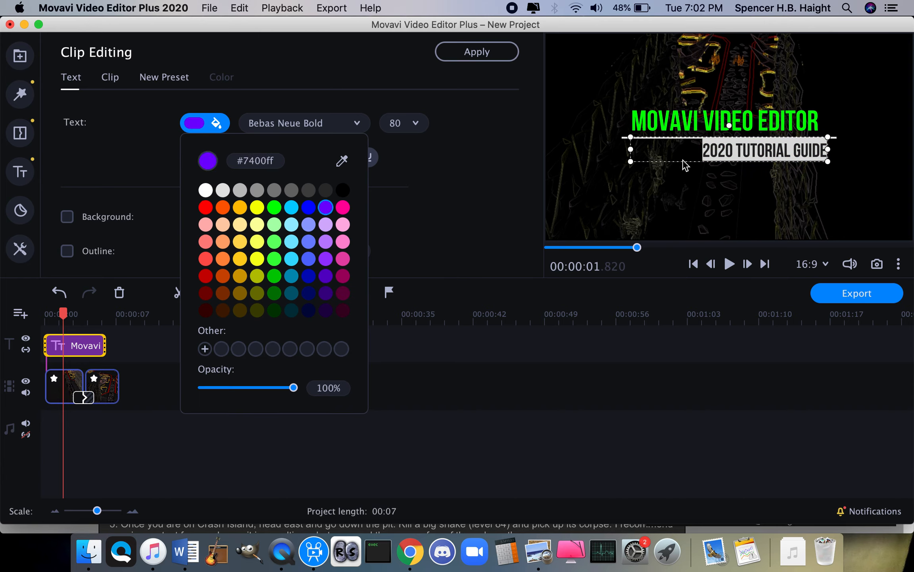
click(343, 207)
click(730, 187)
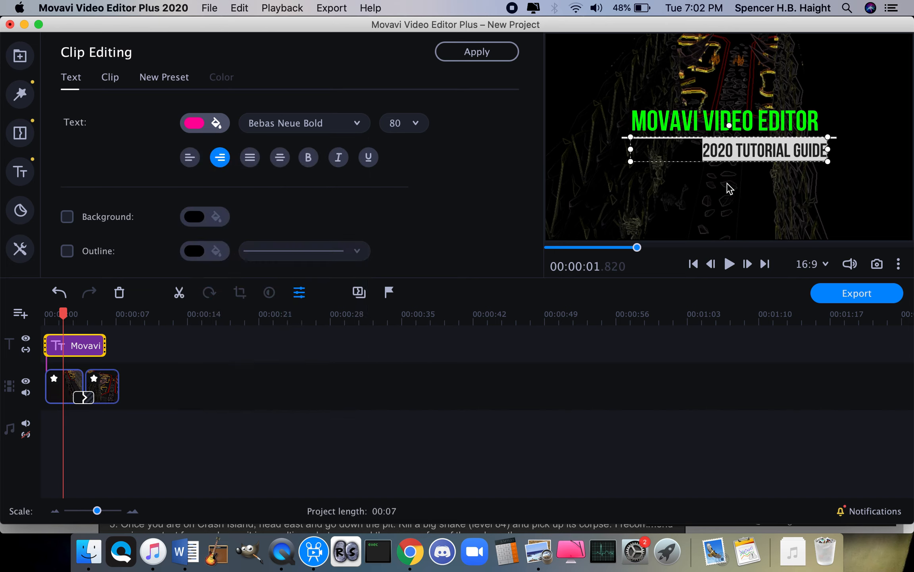
click(729, 188)
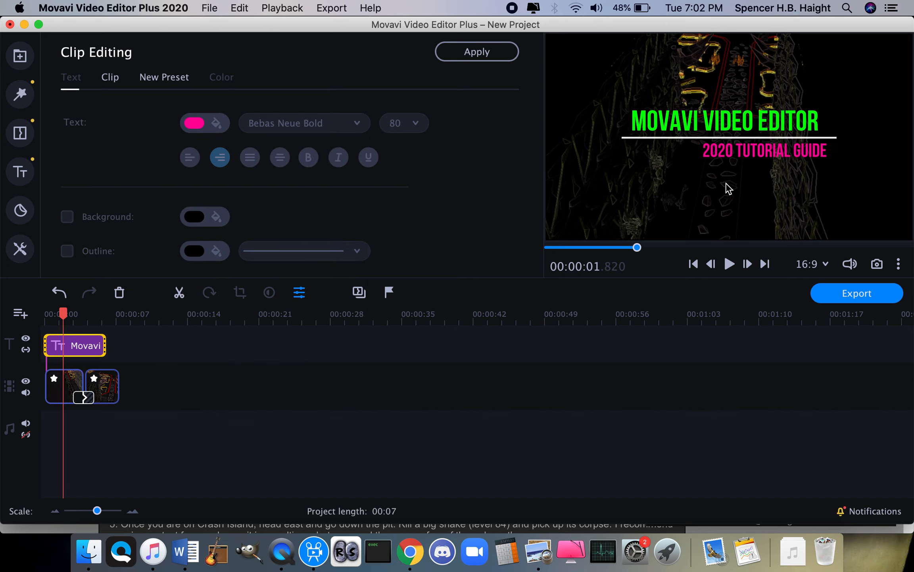
Play the titled intro from the beginning and return the playhead to the start.
click(46, 317)
key(space)
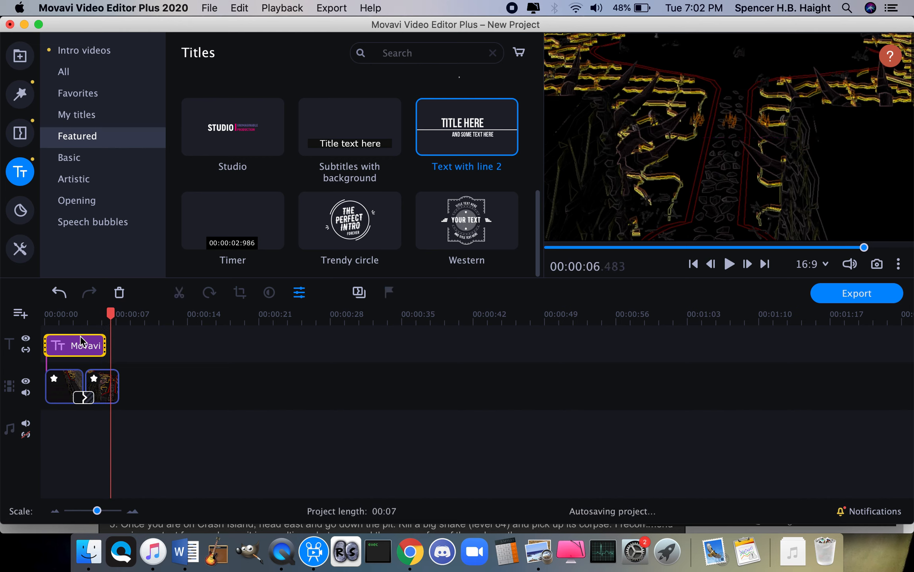
click(45, 317)
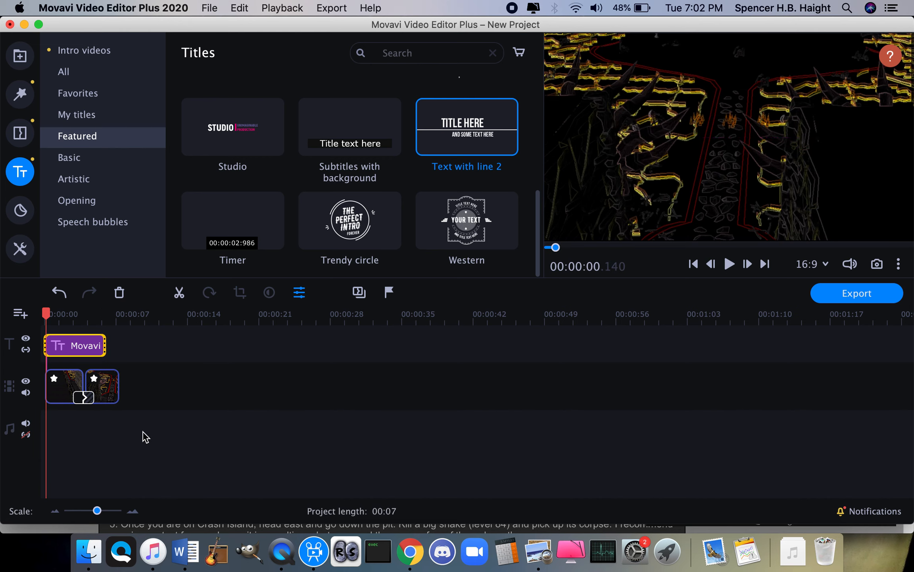
Switch to Music and add the song Harmony 2 to the beginning of the video project's audio track.
click(153, 551)
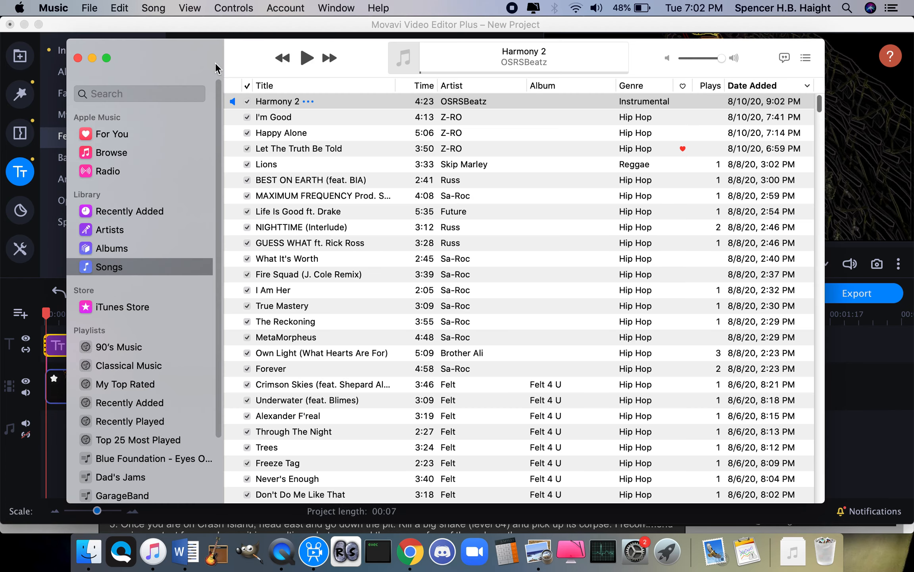
drag(196, 56, 417, 61)
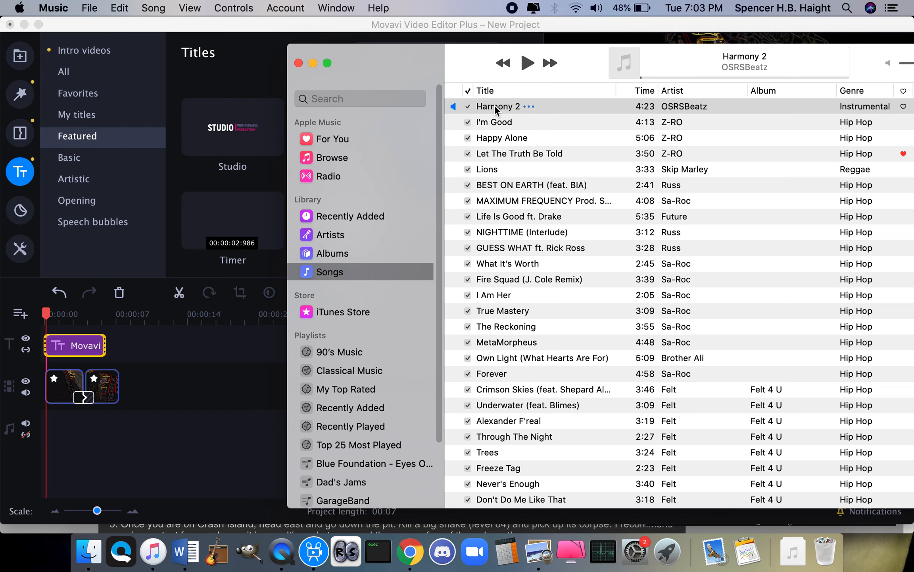
drag(495, 105, 55, 442)
Play the project with the music to about 16 seconds, adjusting the system volume while listening for the beat.
click(71, 433)
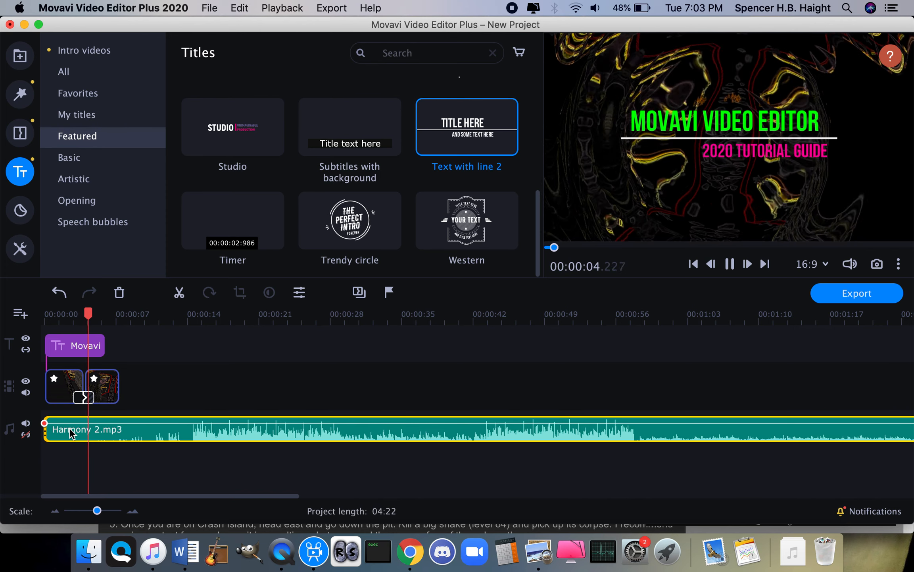
key(XF86AudioRaiseVolume)
key(XF86AudioRaiseVolume)
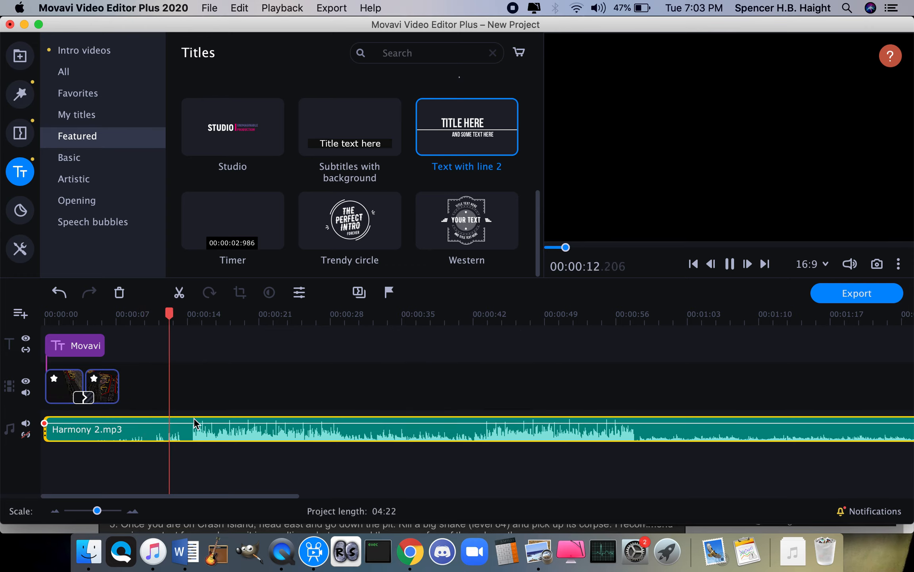
key(XF86AudioRaiseVolume)
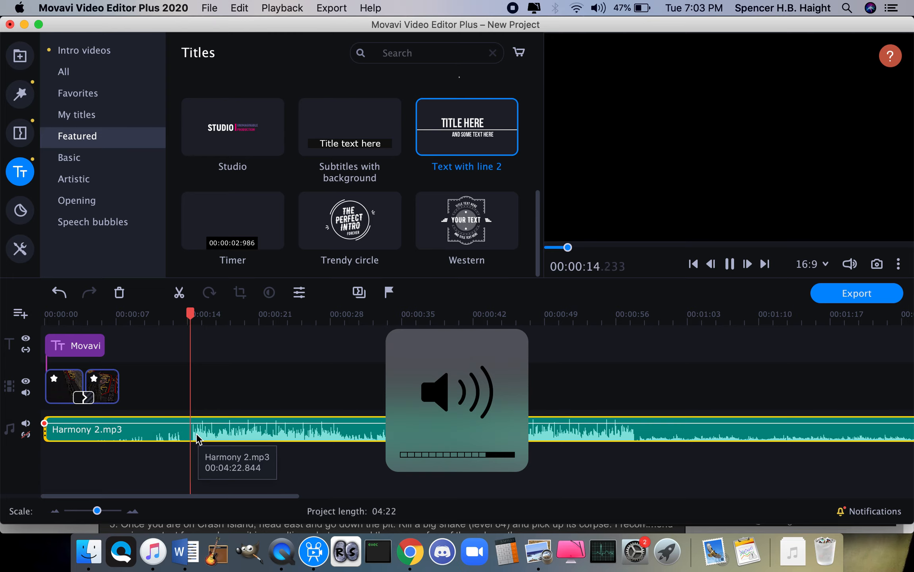
key(XF86AudioLowerVolume)
key(space)
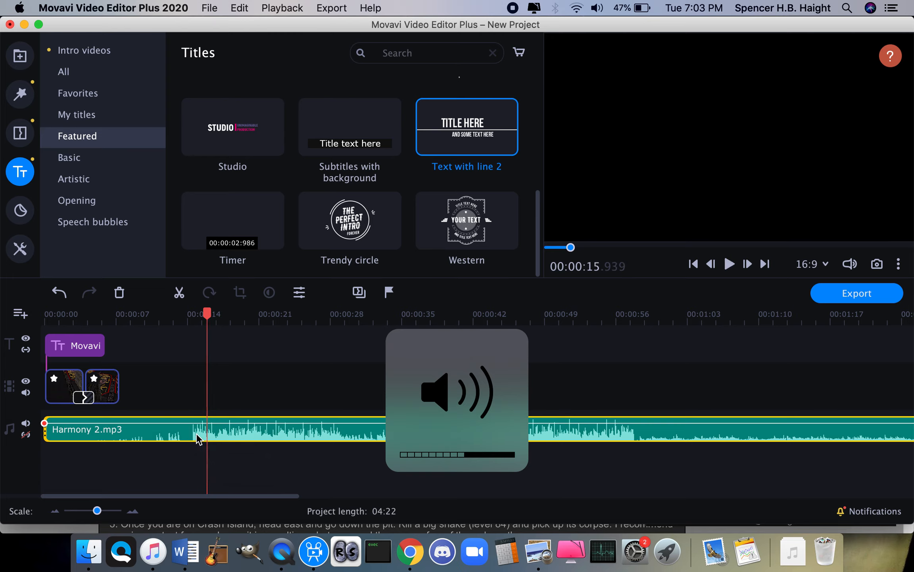
Split the Harmony 2 audio clip at 00:00:14.490, where the louder part of the waveform starts.
click(193, 322)
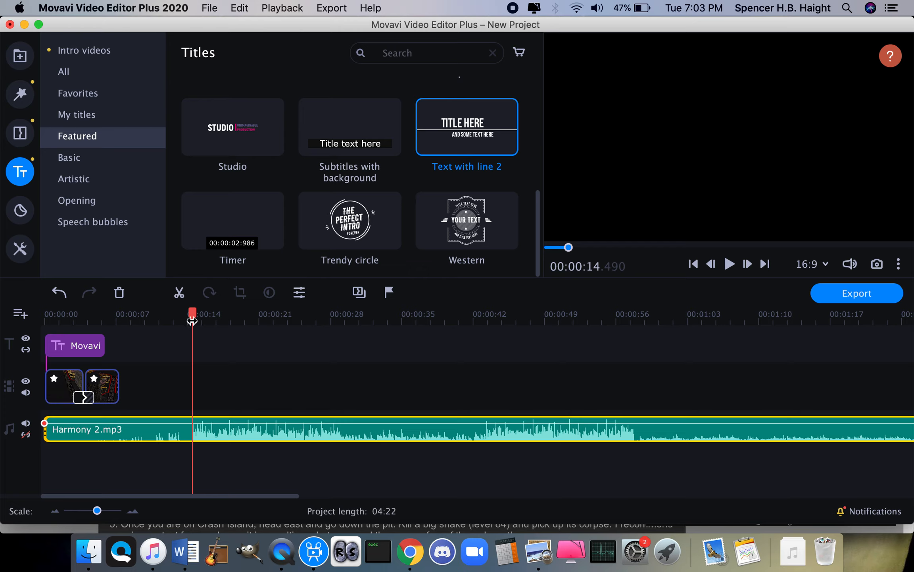
key(super+b)
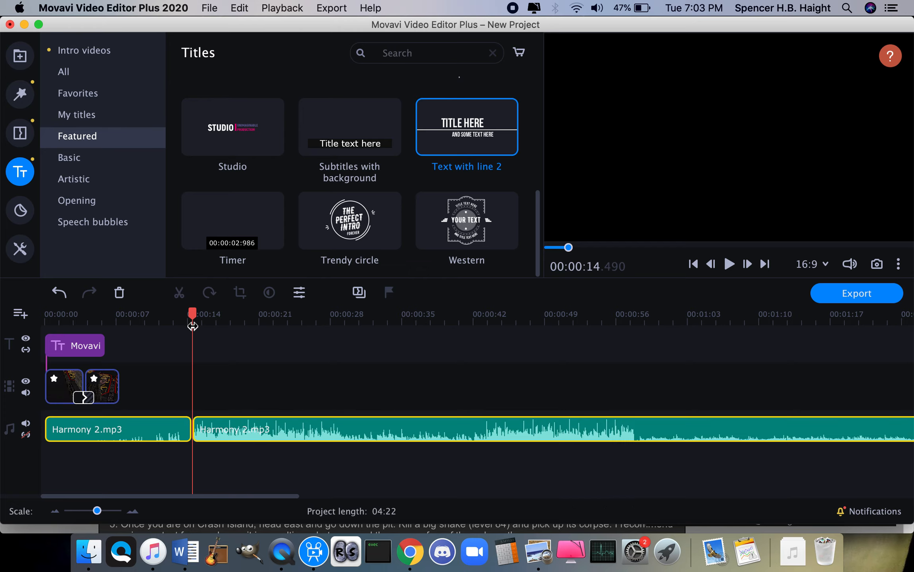
click(138, 429)
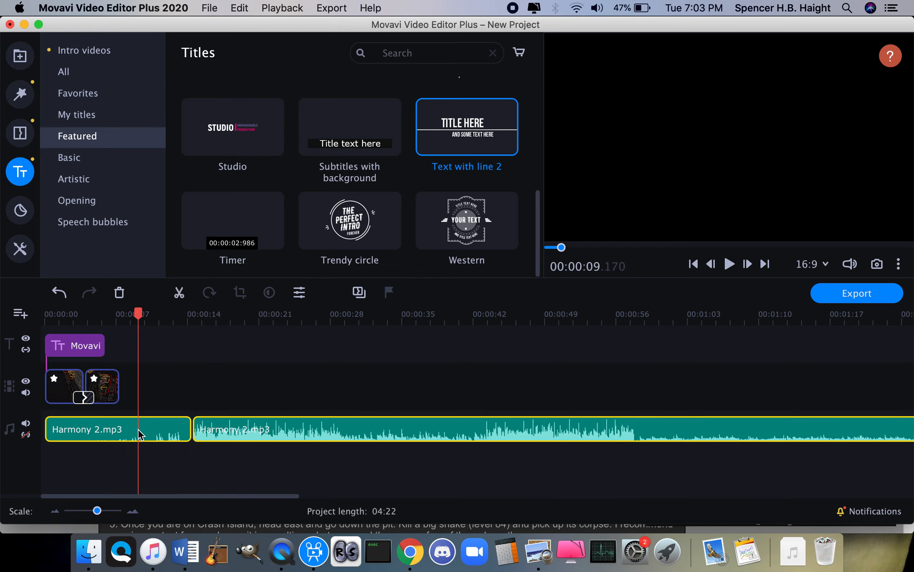
key(Delete)
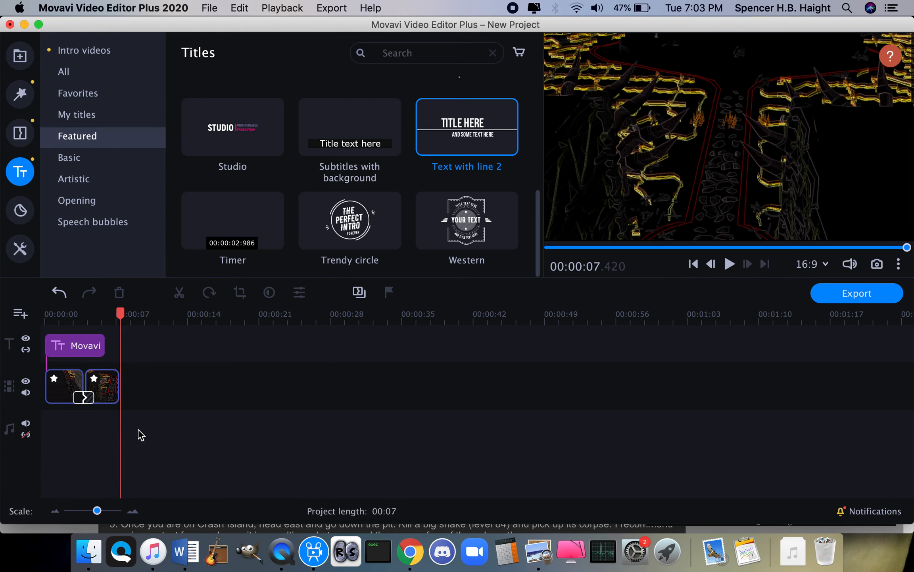
key(super+z)
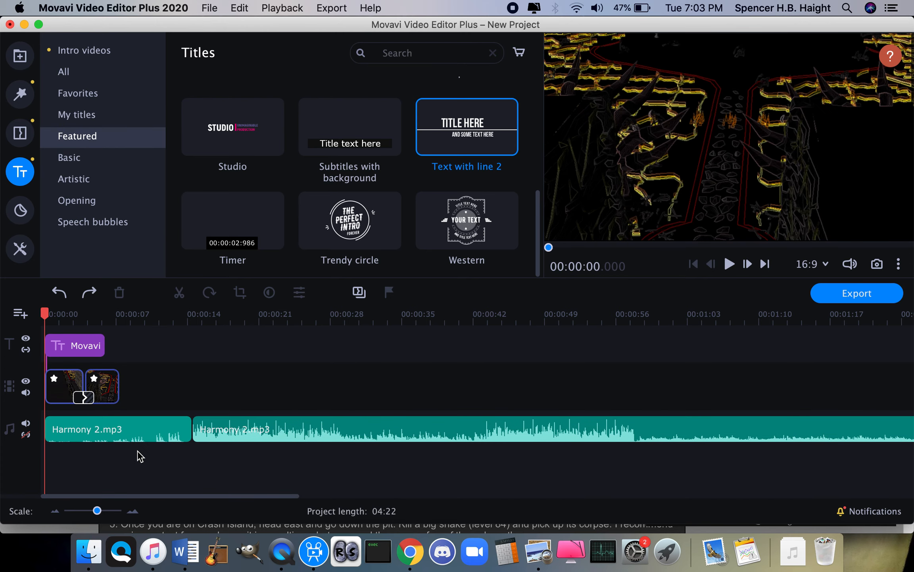
Delete the quiet first piece of the Harmony 2 audio and move the remaining piece to the project's beginning.
click(132, 429)
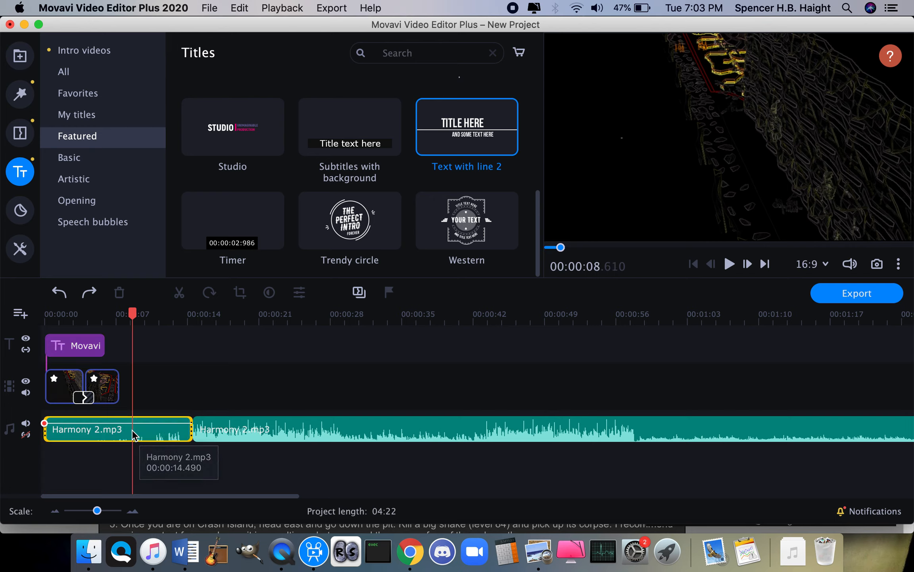
key(Delete)
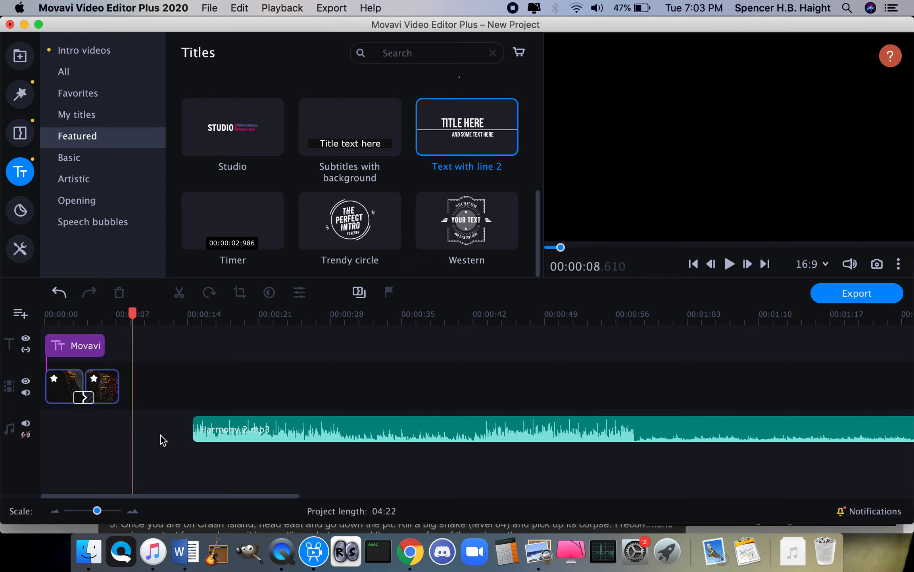
drag(261, 427, 106, 422)
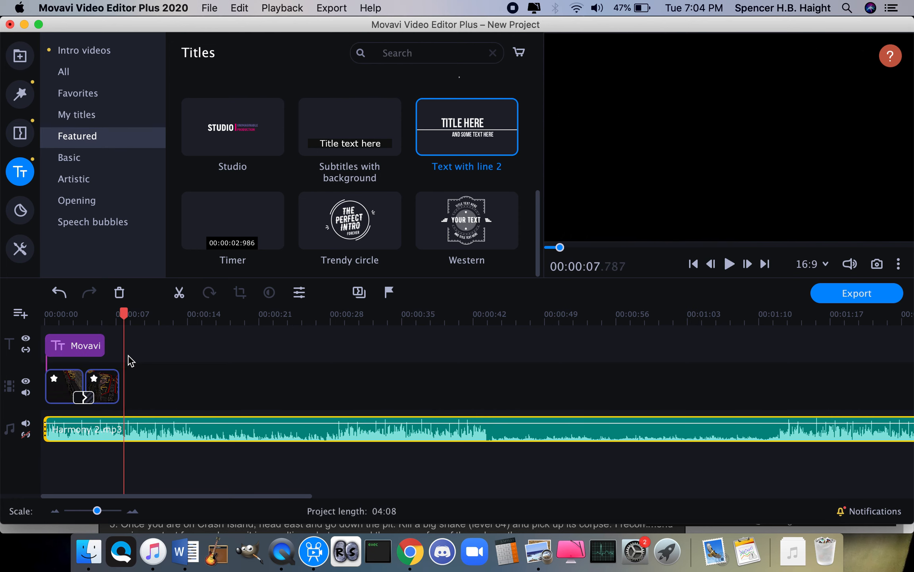
Shorten the title clip from its end to about 00:00:05.
click(95, 346)
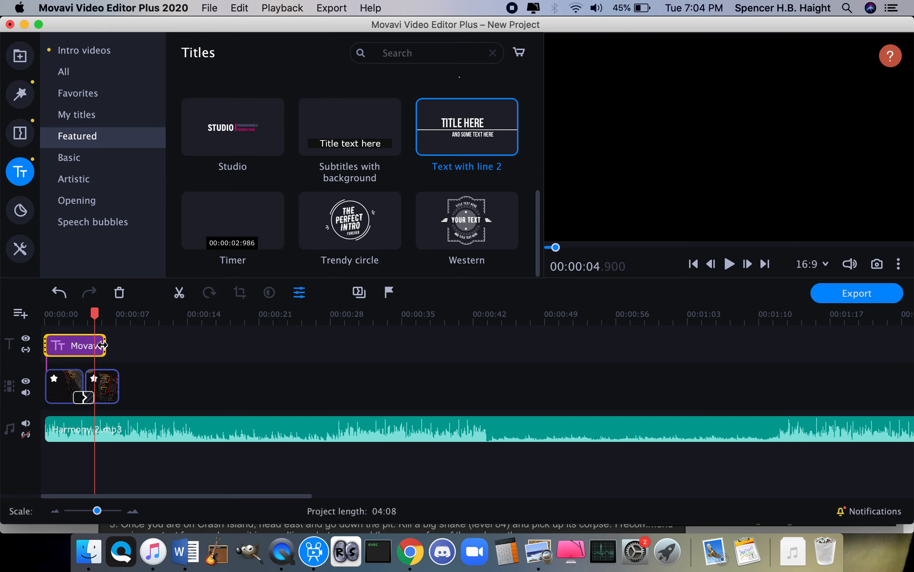
click(104, 345)
drag(104, 345, 94, 345)
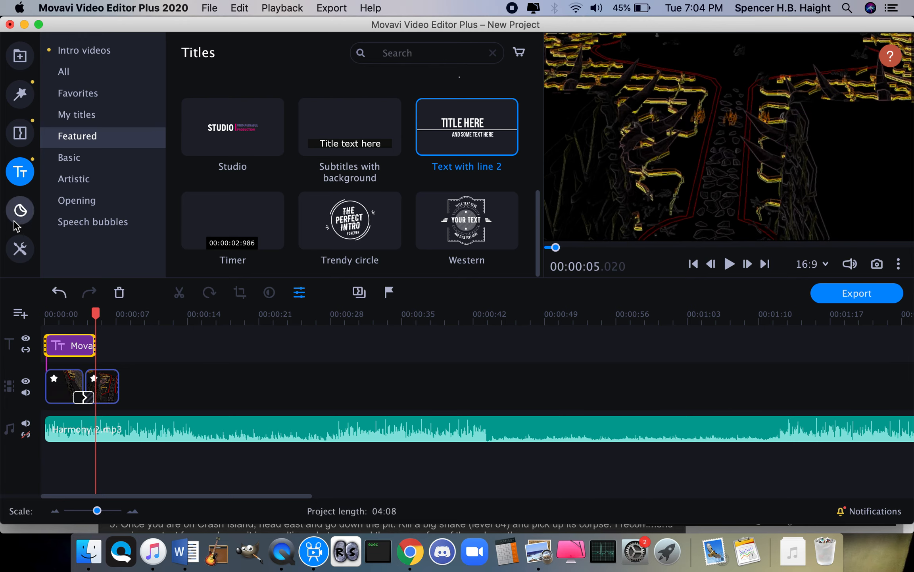
Browse the sticker library, looking through the Featured, Comics, Summer, Emoji and Masks categories.
click(21, 210)
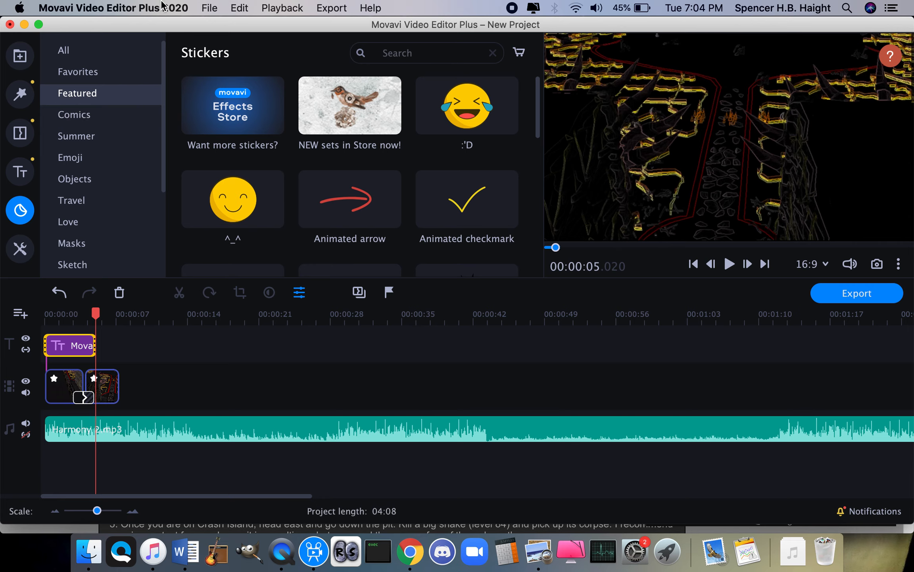
scroll(238, 166, down, 3)
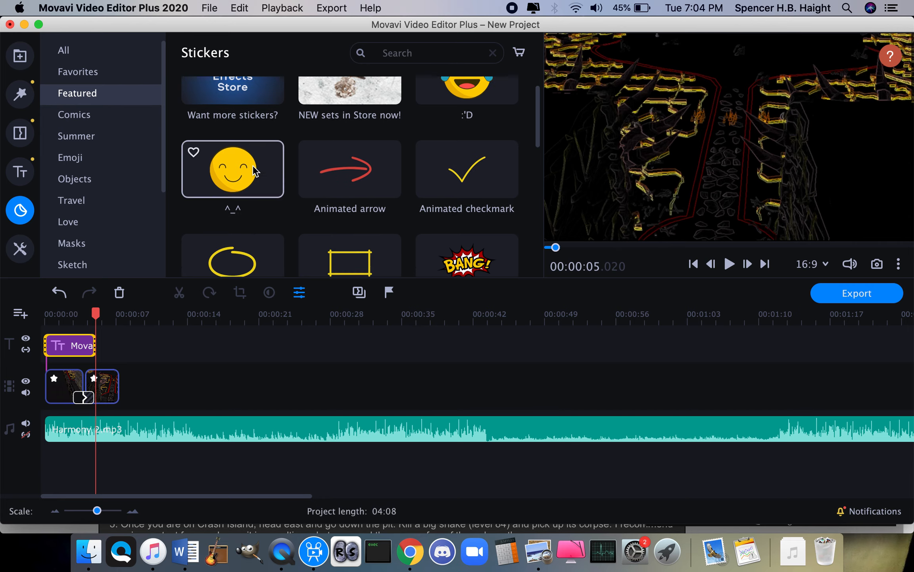
click(93, 114)
click(78, 135)
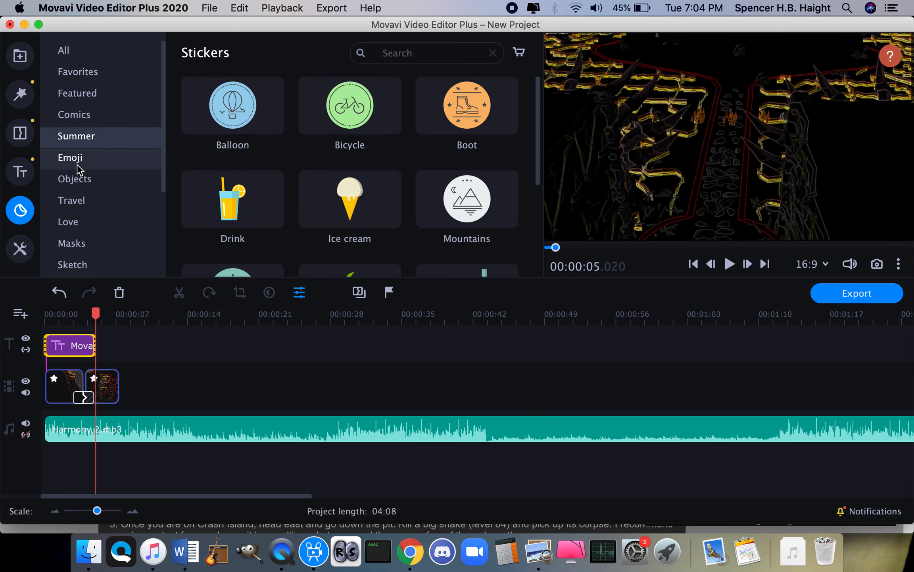
click(72, 242)
click(74, 157)
click(79, 136)
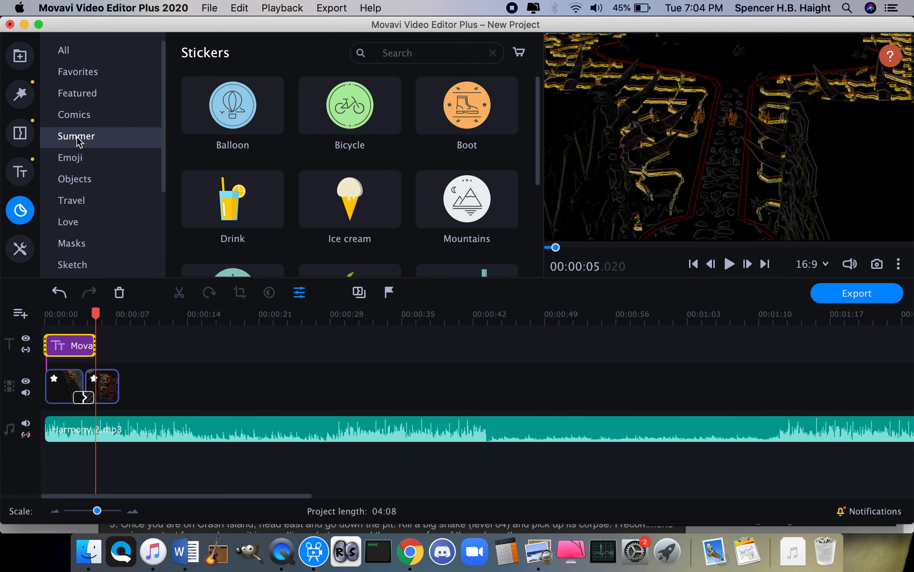
click(82, 116)
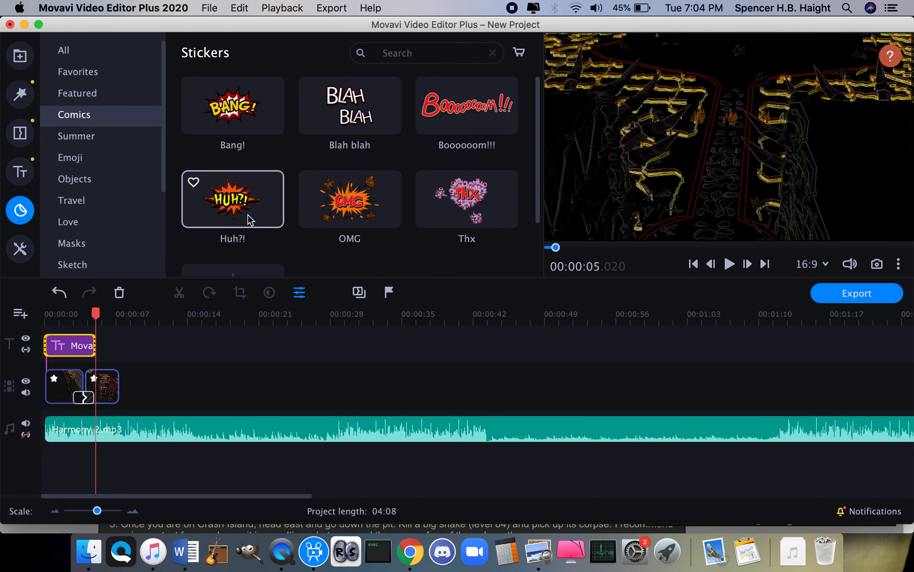
scroll(255, 190, down, 2)
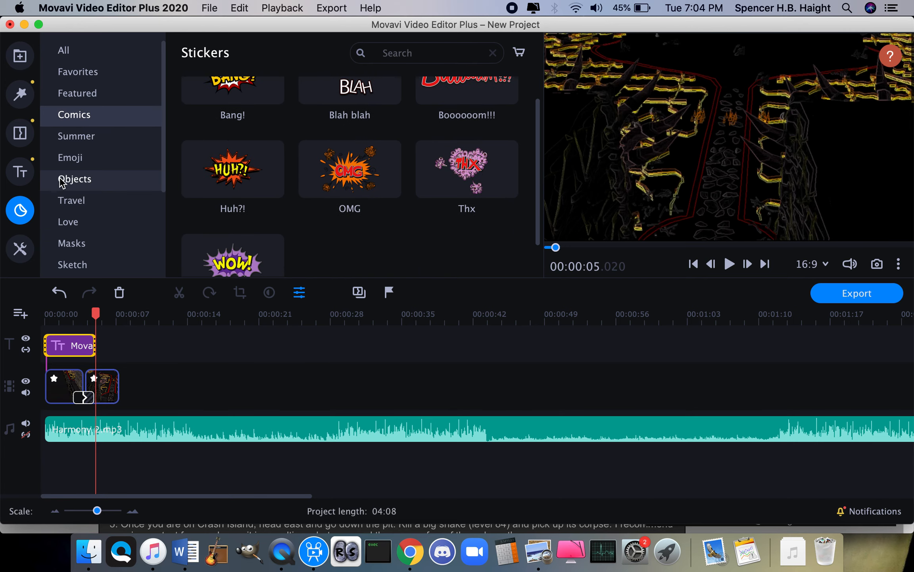
Select the first video clip on the timeline and look through the list of Video Editing tools.
click(68, 381)
click(12, 248)
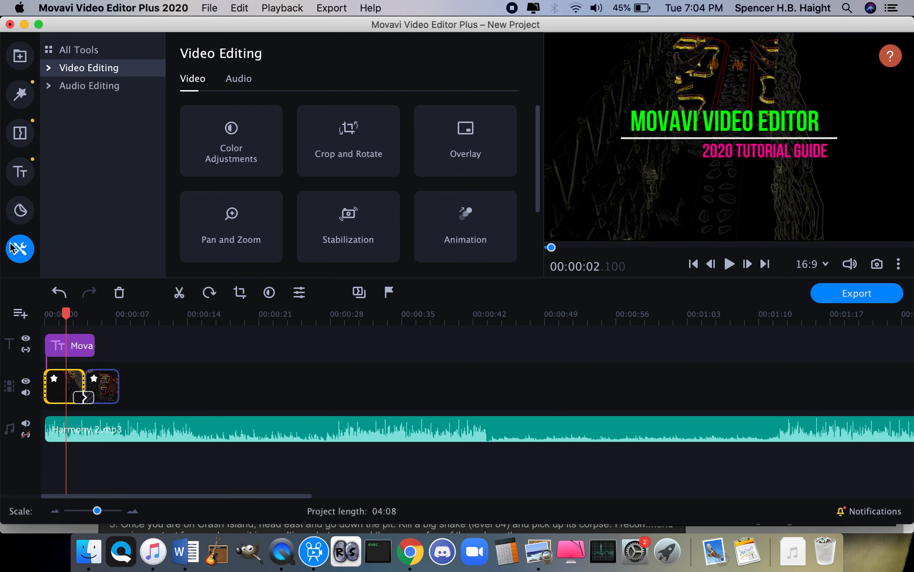
click(50, 68)
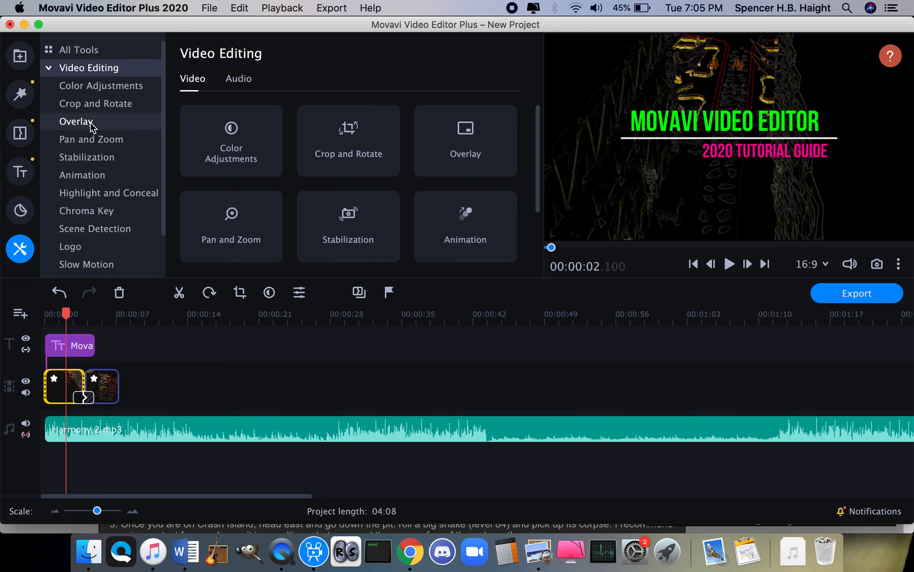
scroll(115, 189, down, 2)
scroll(114, 190, up, 2)
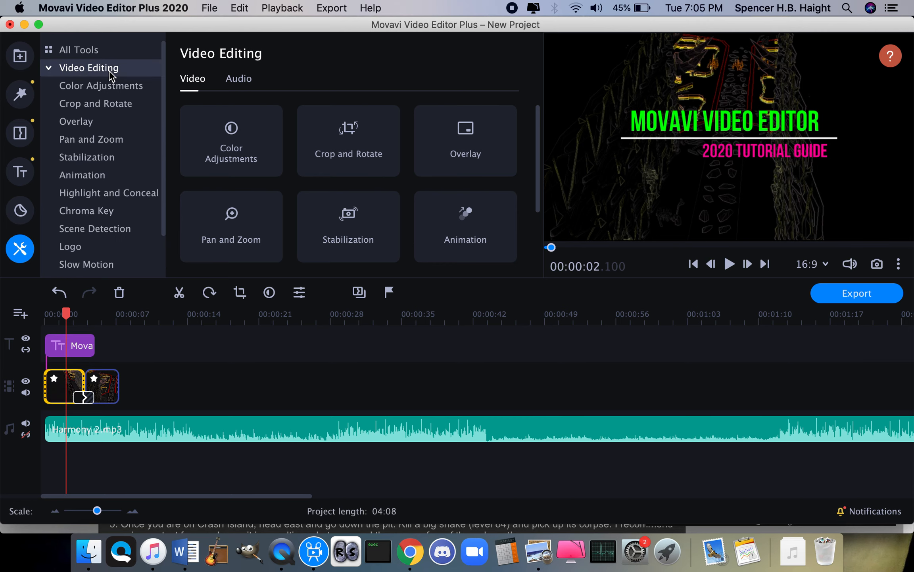
Try resizing and moving the first clip's frame with the Picture in picture overlay, and undo the frame changes.
click(85, 122)
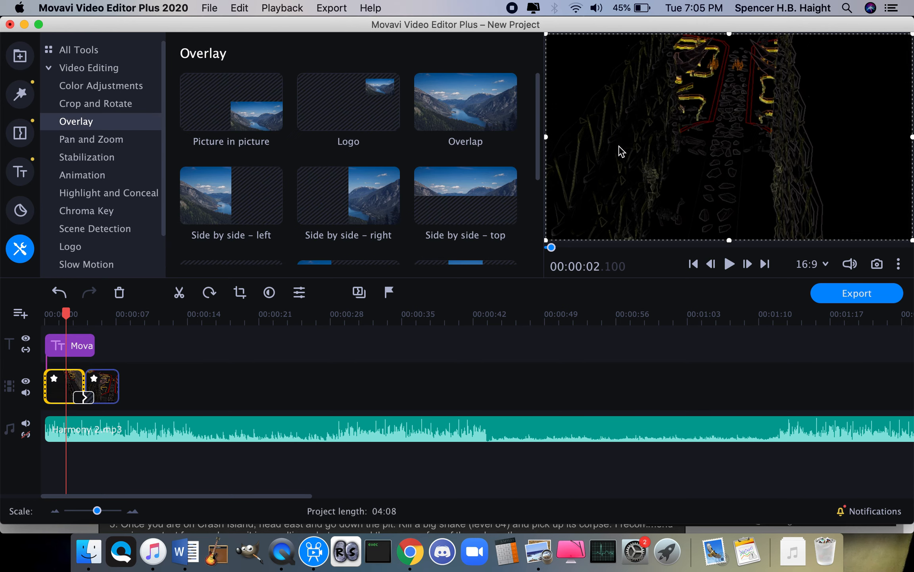
scroll(554, 139, up, 2)
scroll(744, 130, up, 3)
scroll(745, 130, down, 5)
scroll(744, 135, down, 3)
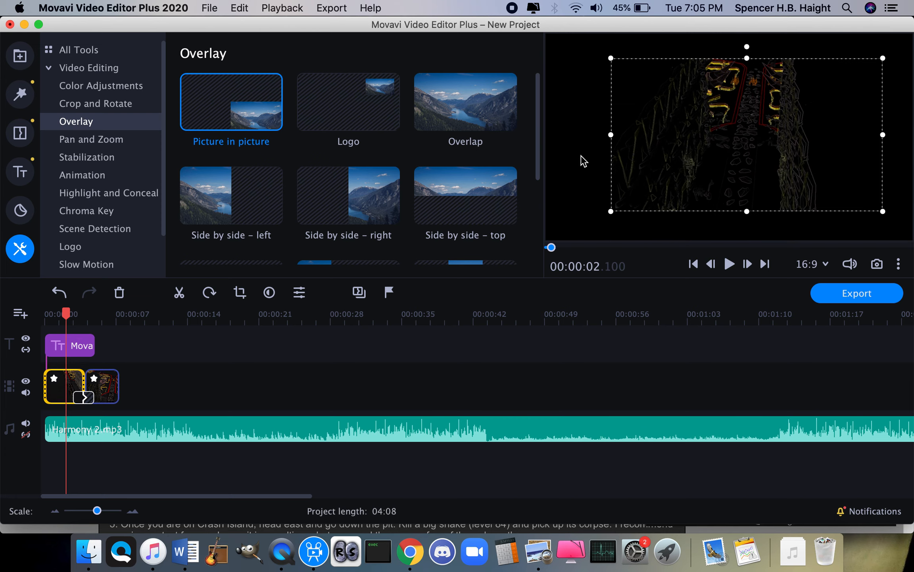
drag(614, 136, 491, 142)
key(super+z)
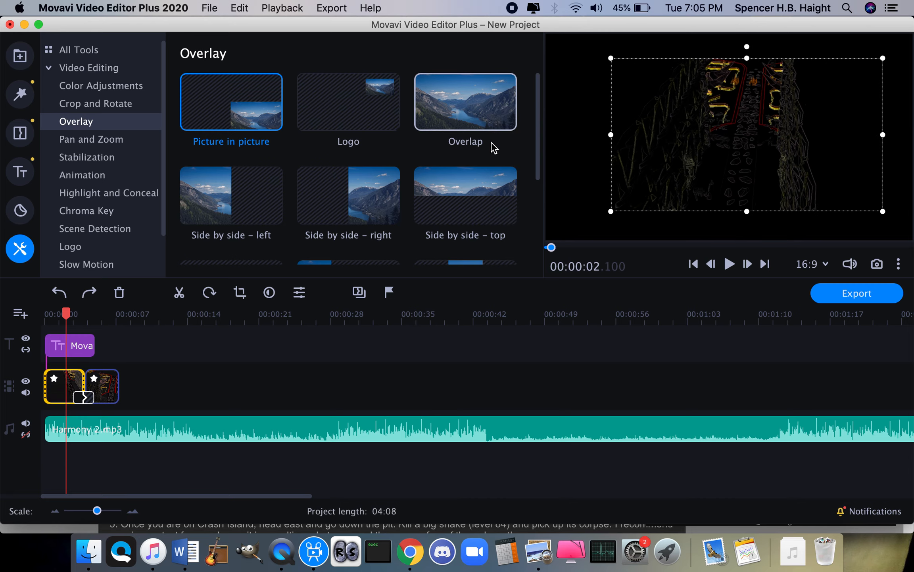
key(super+z)
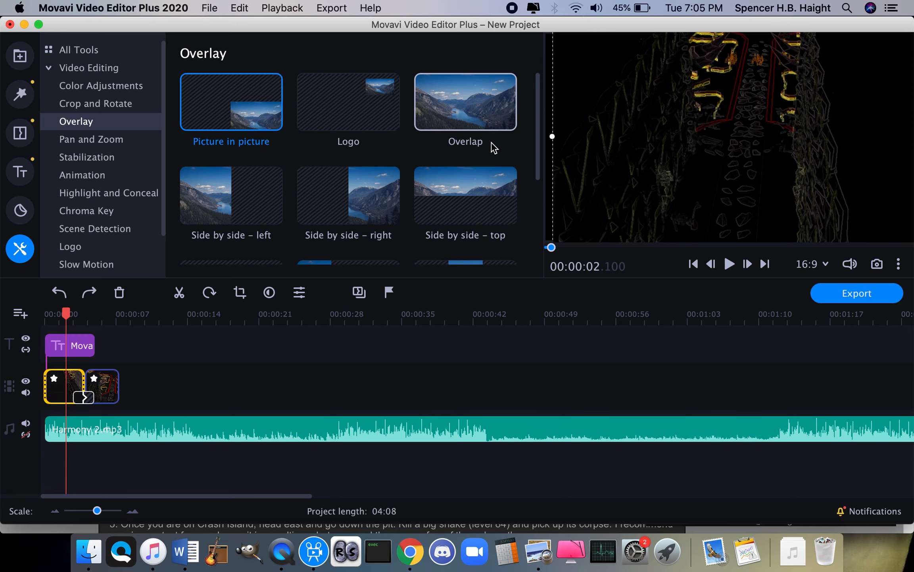
key(super+z)
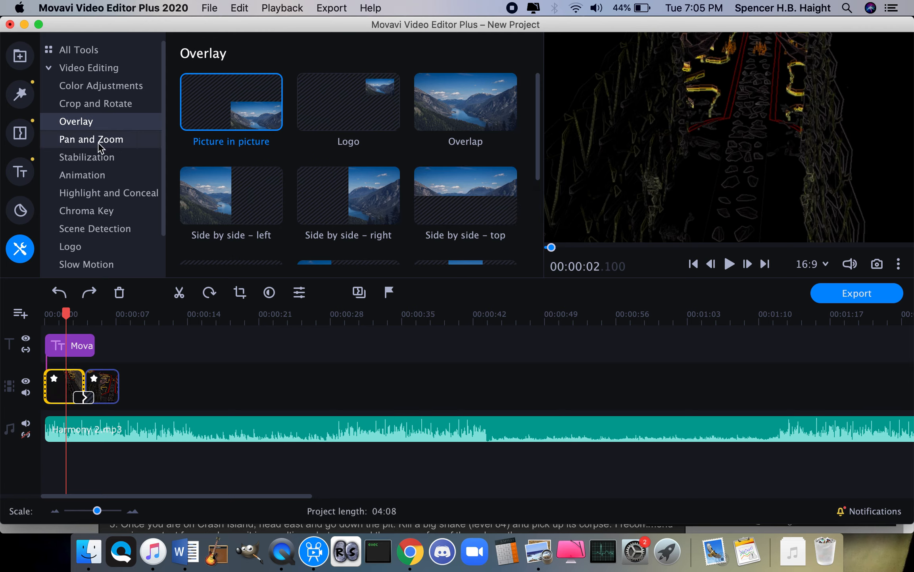
Apply the Top to bottom Pan and Zoom effect to the second video clip.
click(87, 140)
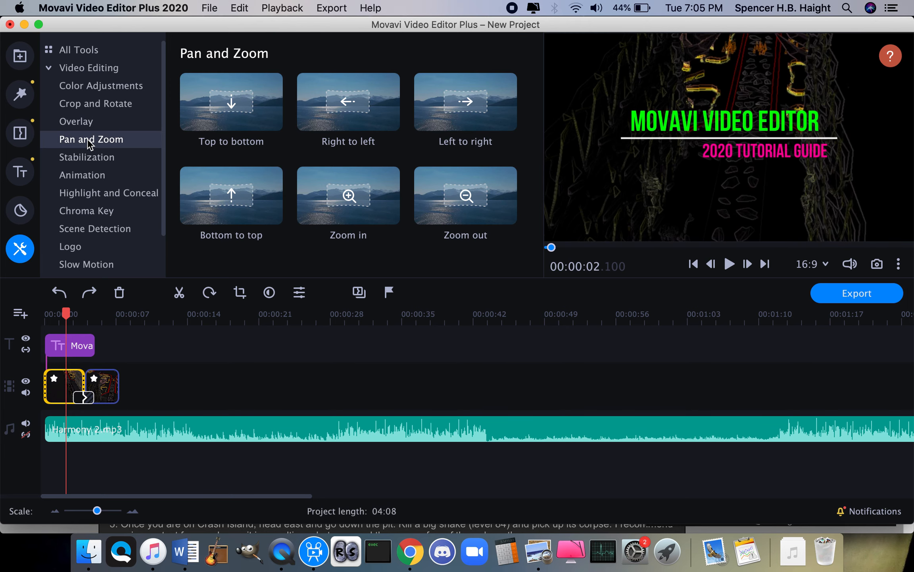
click(109, 383)
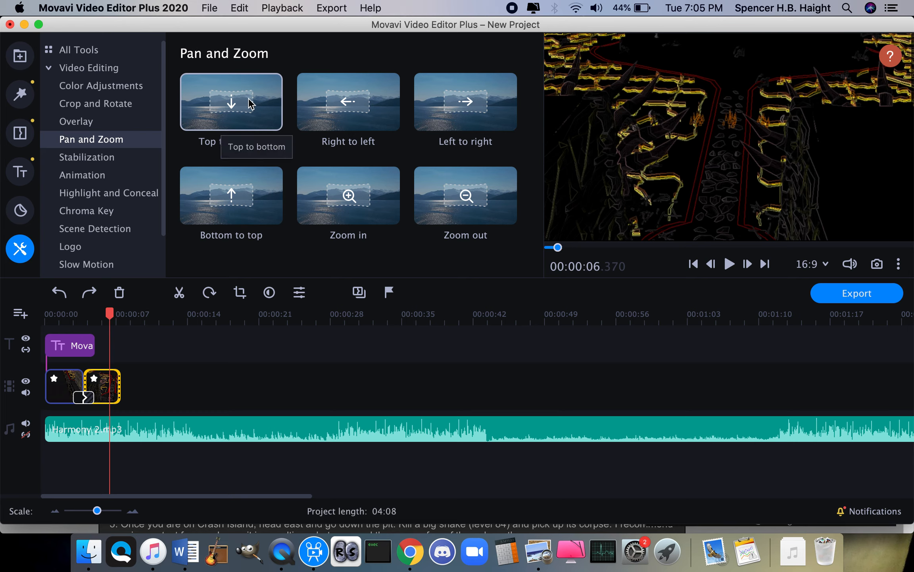
drag(244, 113, 94, 399)
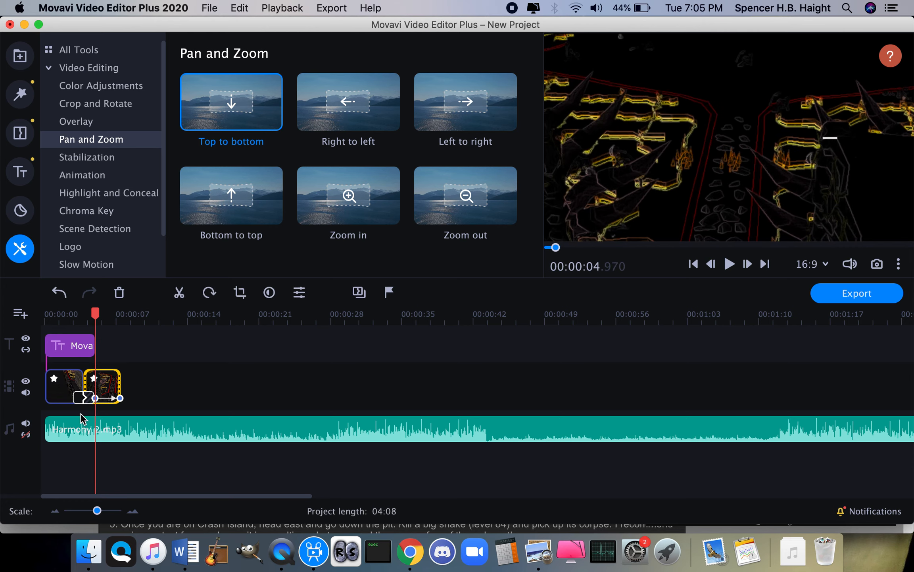
Inspect the start and end frames of the second clip's pan, play it back, and return the playhead to 00:00:04.970.
click(96, 398)
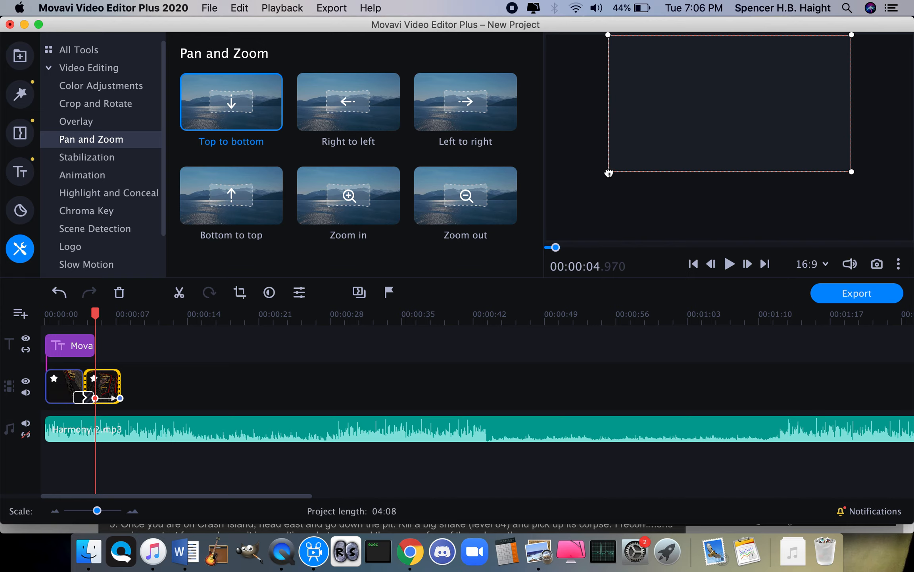
click(119, 397)
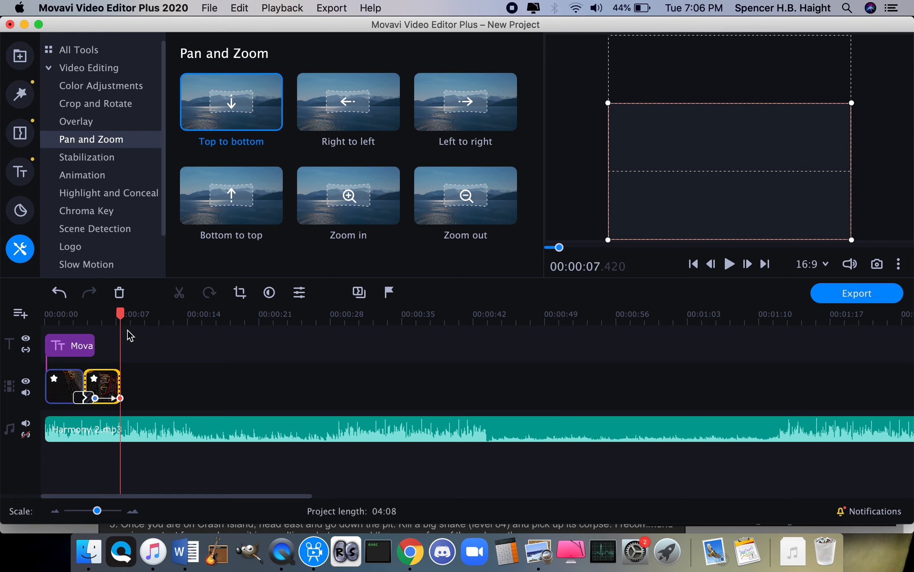
click(82, 318)
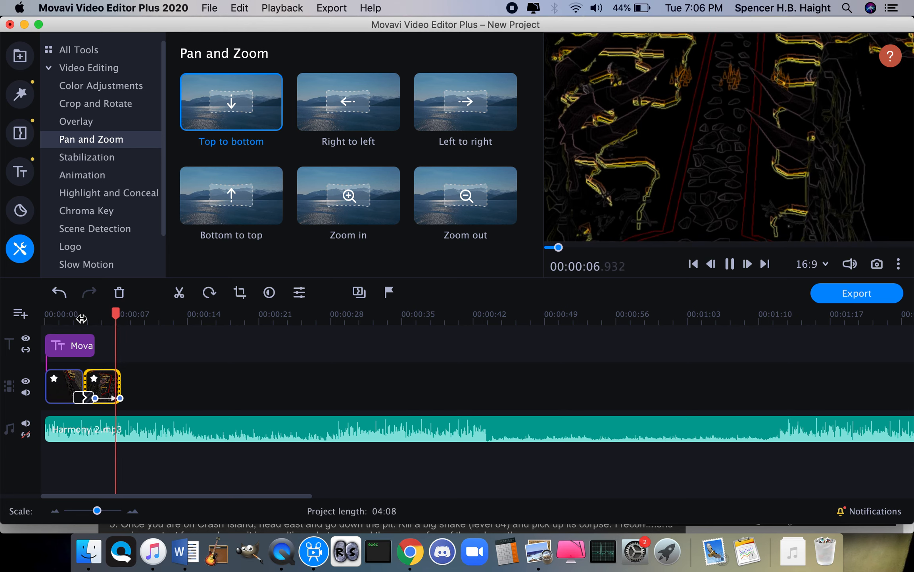
key(space)
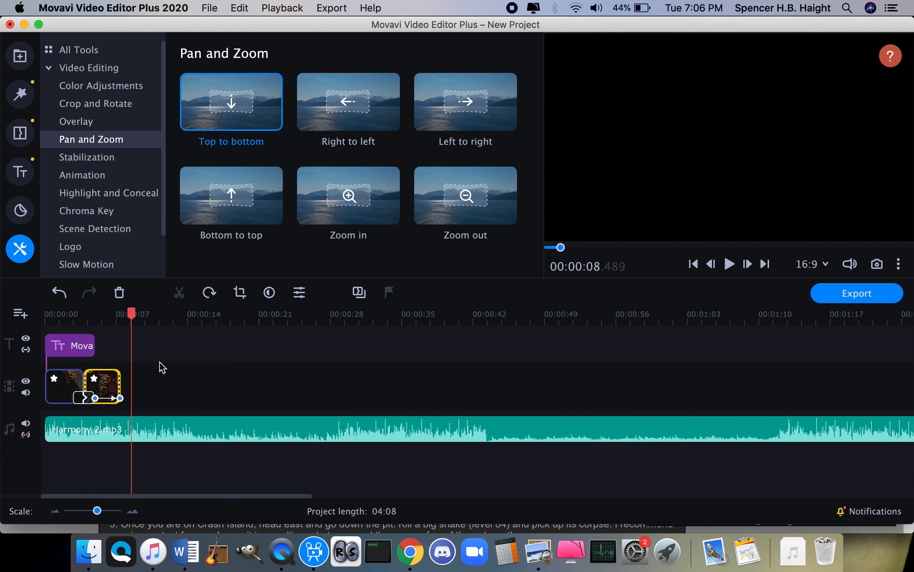
click(48, 318)
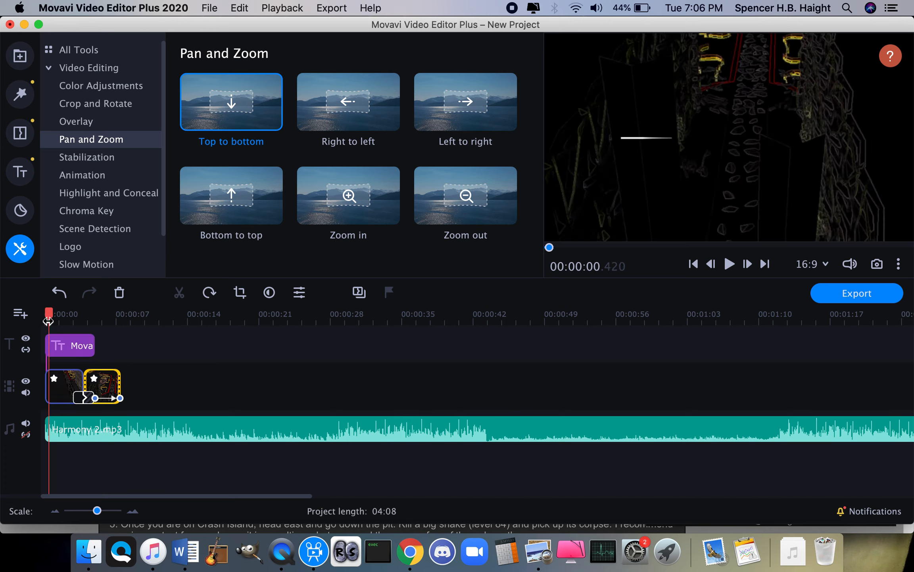
click(95, 317)
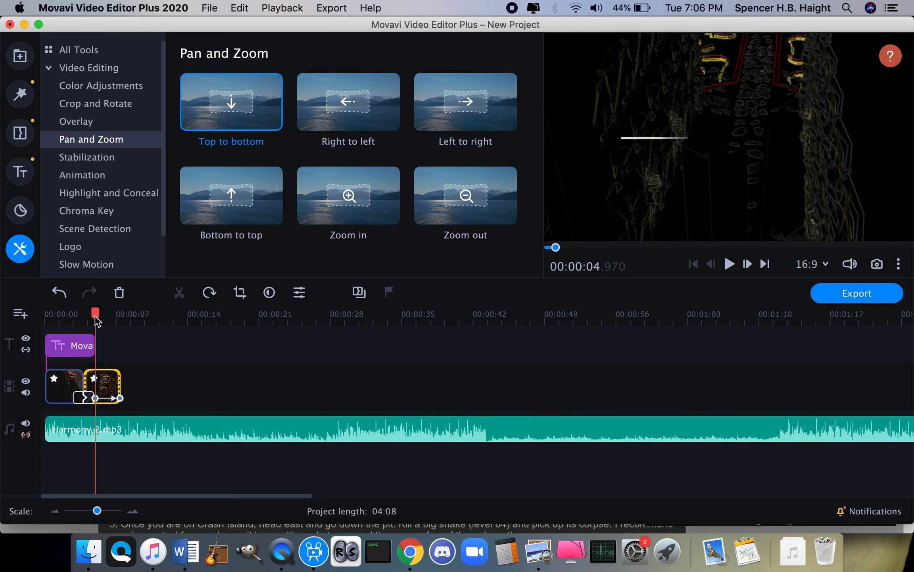
Examine the Stabilization, Crop and Rotate, Overlay, Chroma Key, and Highlight and Conceal settings for the second clip.
click(98, 159)
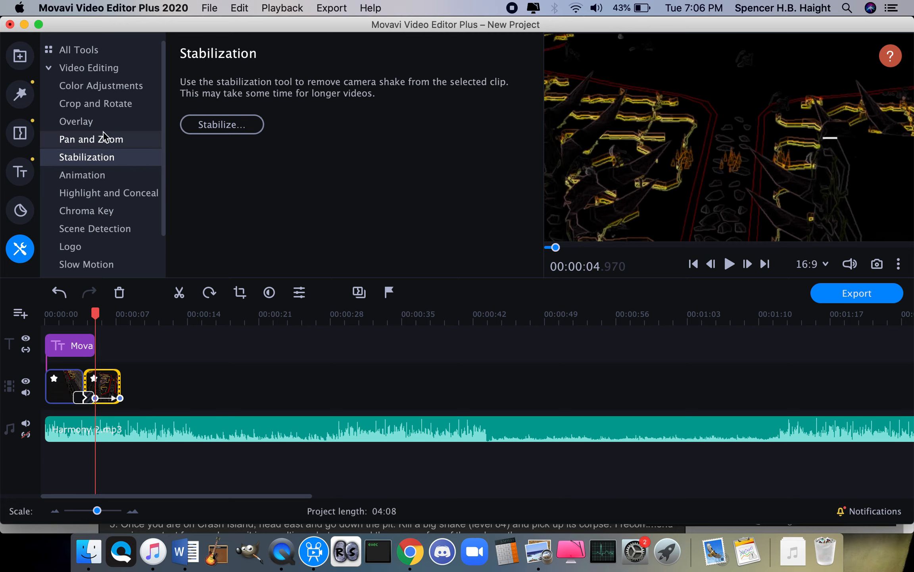
click(101, 99)
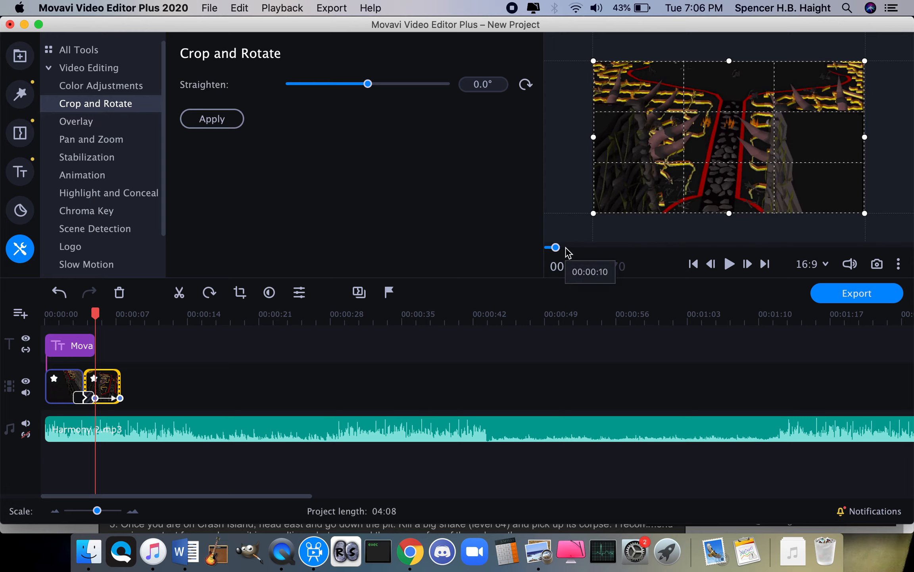
click(88, 126)
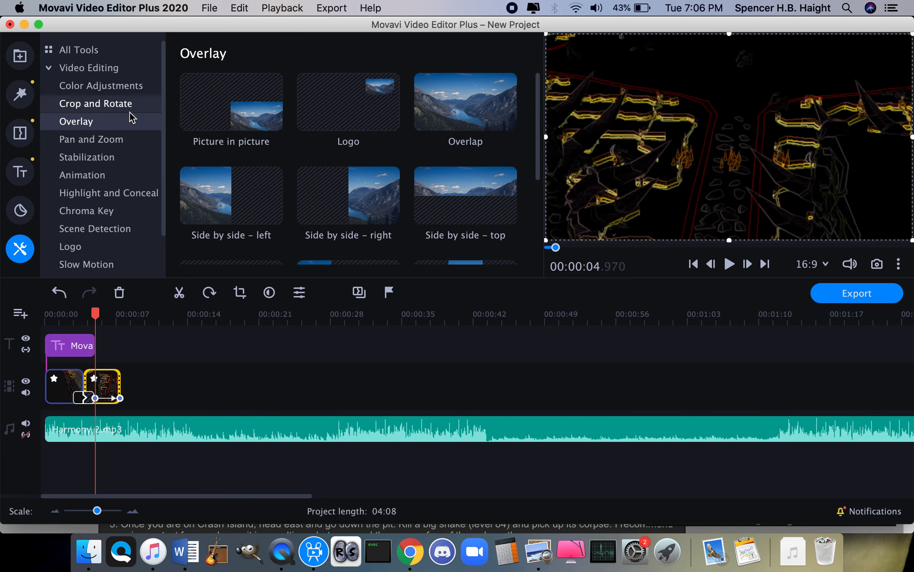
click(115, 106)
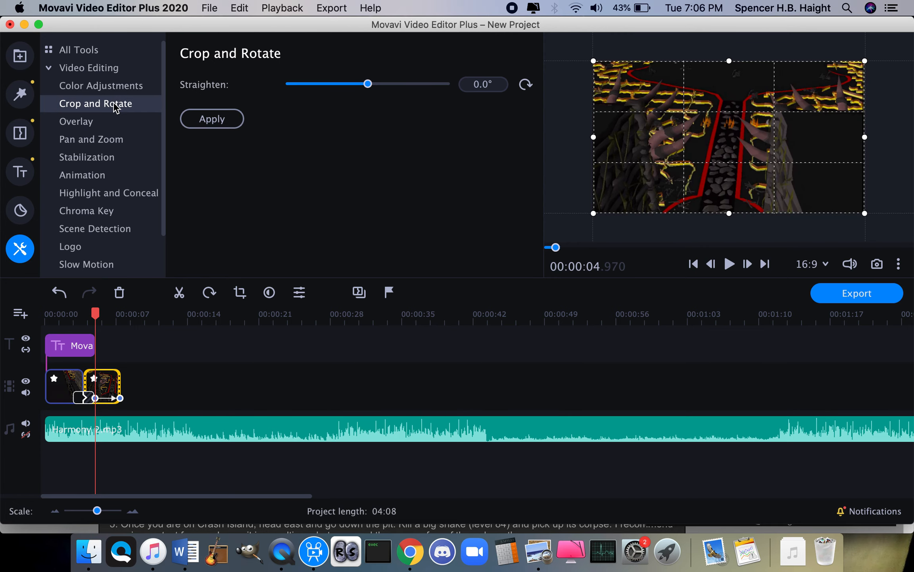
click(82, 122)
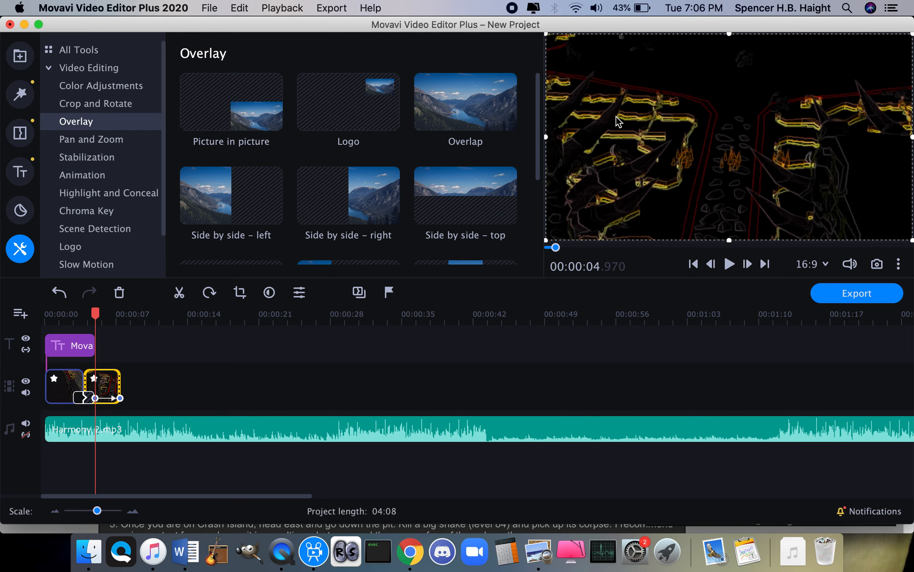
click(93, 211)
click(324, 124)
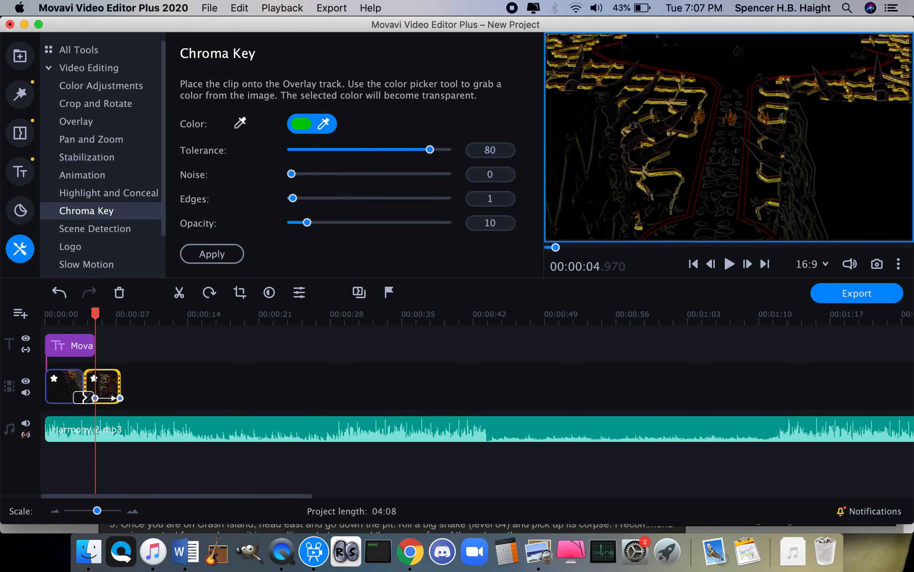
click(88, 193)
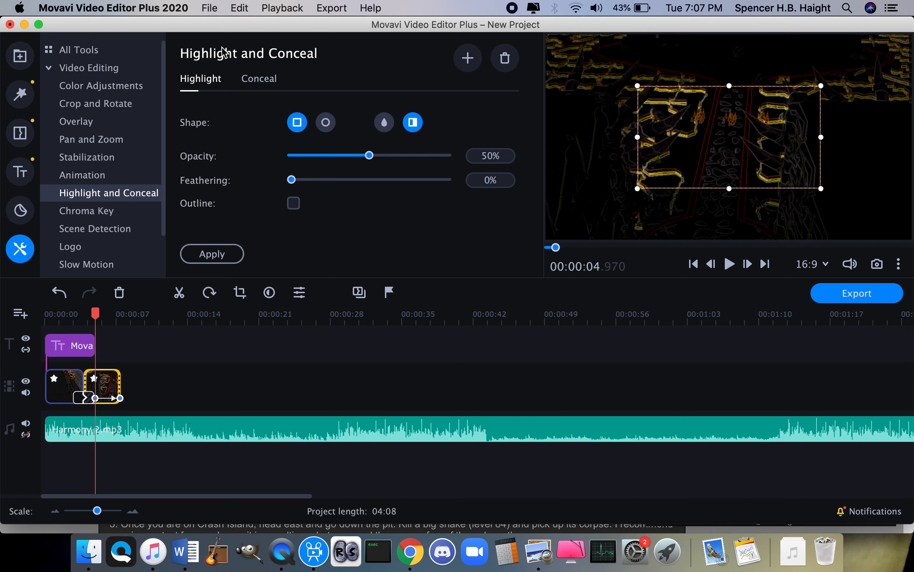
Look through the Easy animation presets, including Snake, Balloon, Loop, Hill, Tumble-weed and Vortex.
click(88, 178)
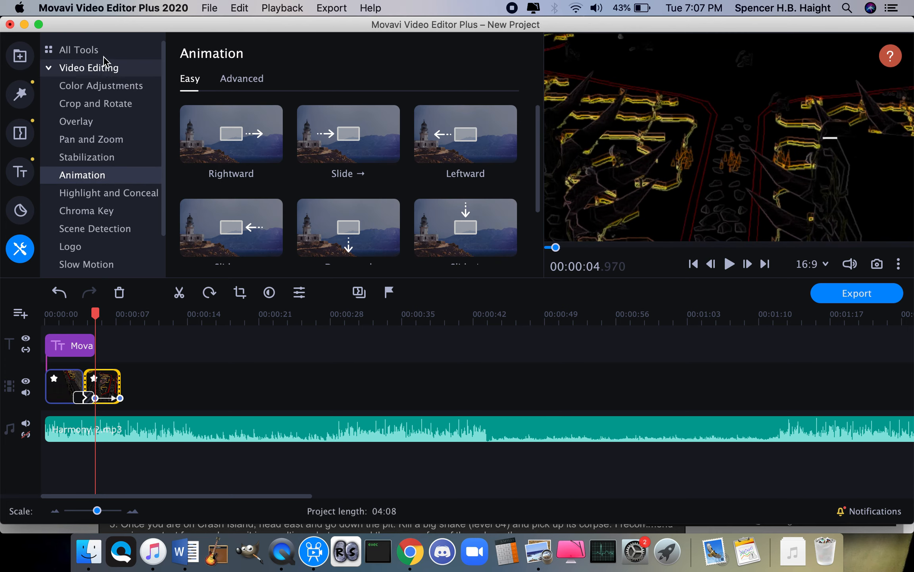
scroll(243, 182, down, 4)
scroll(243, 183, down, 3)
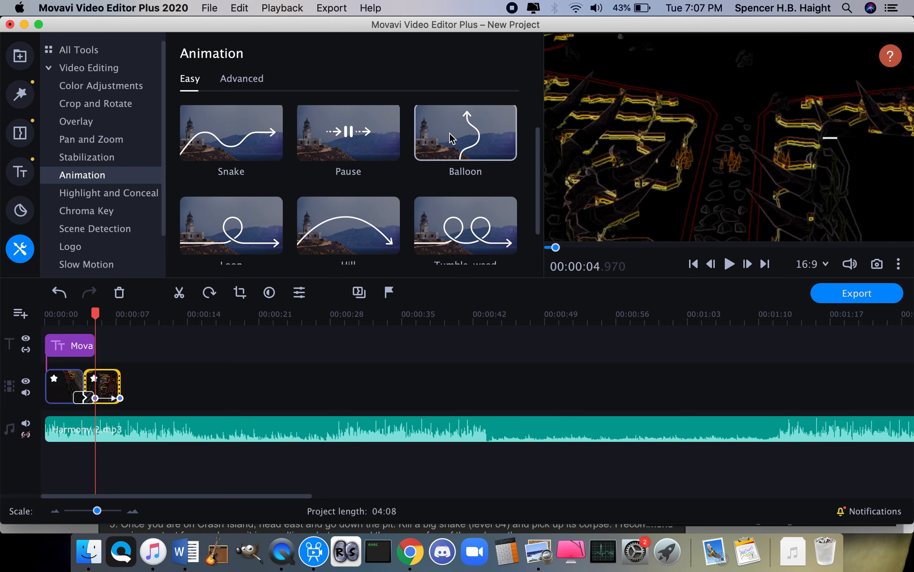
scroll(483, 158, down, 2)
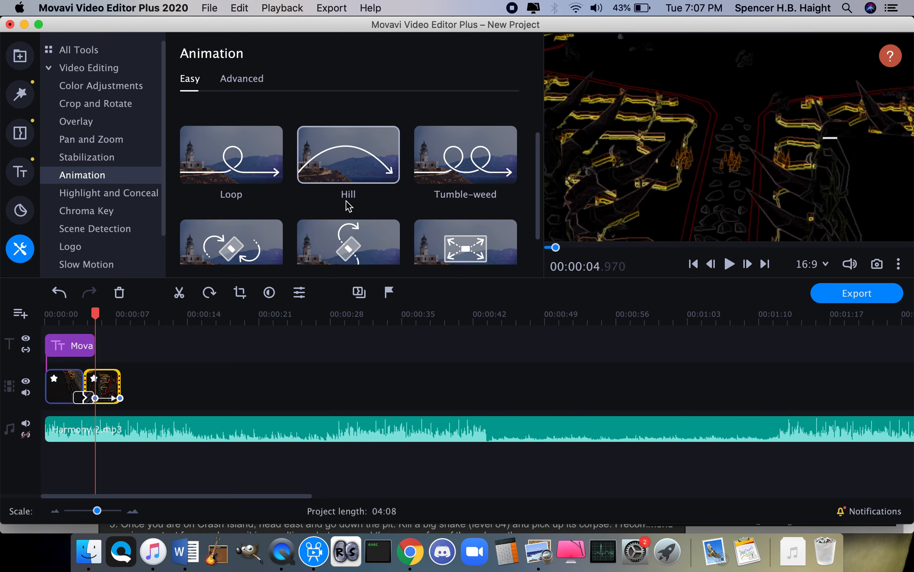
scroll(230, 198, down, 2)
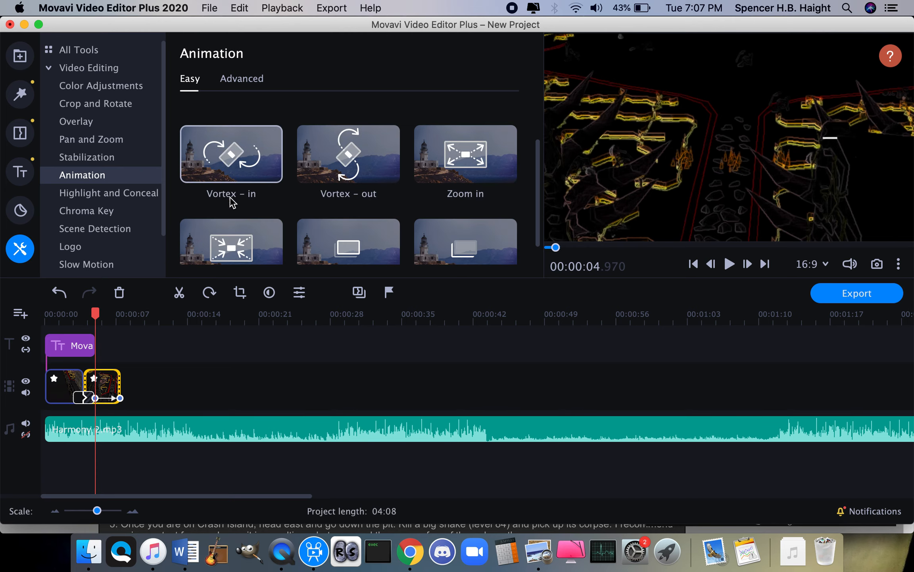
scroll(320, 169, up, 5)
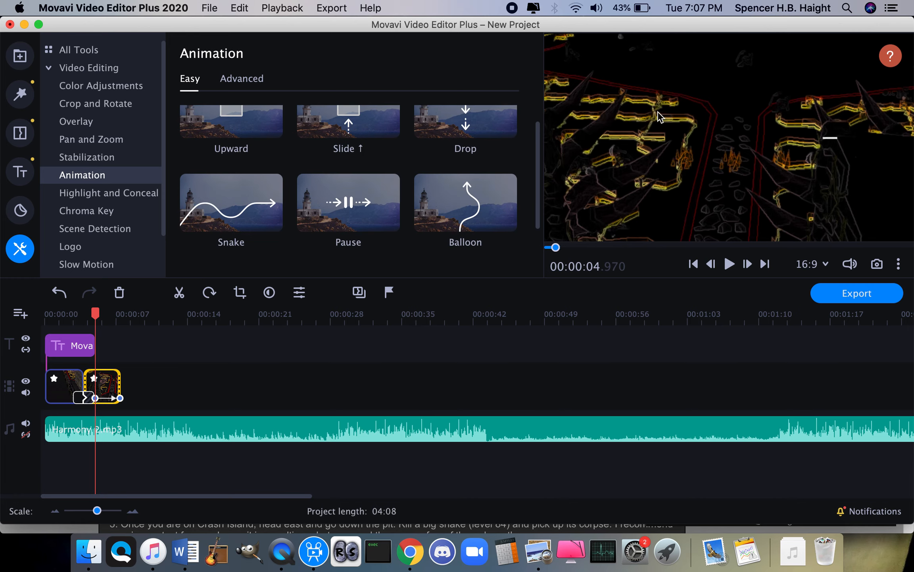
click(25, 131)
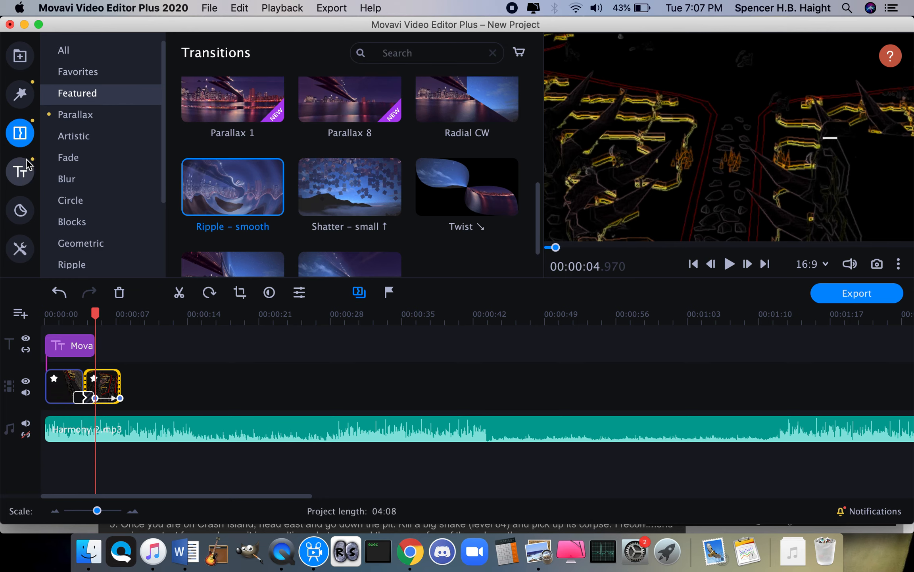
click(24, 171)
click(19, 94)
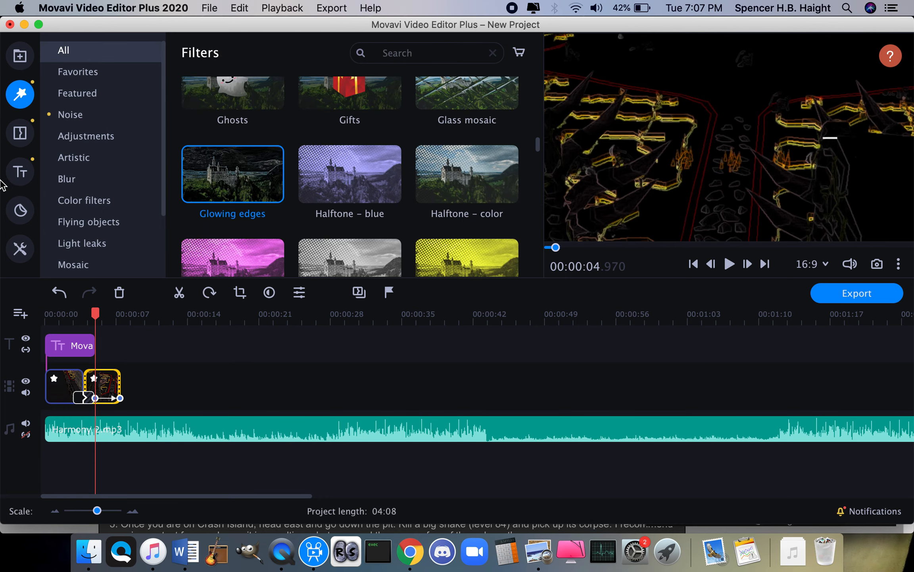
click(20, 211)
click(20, 249)
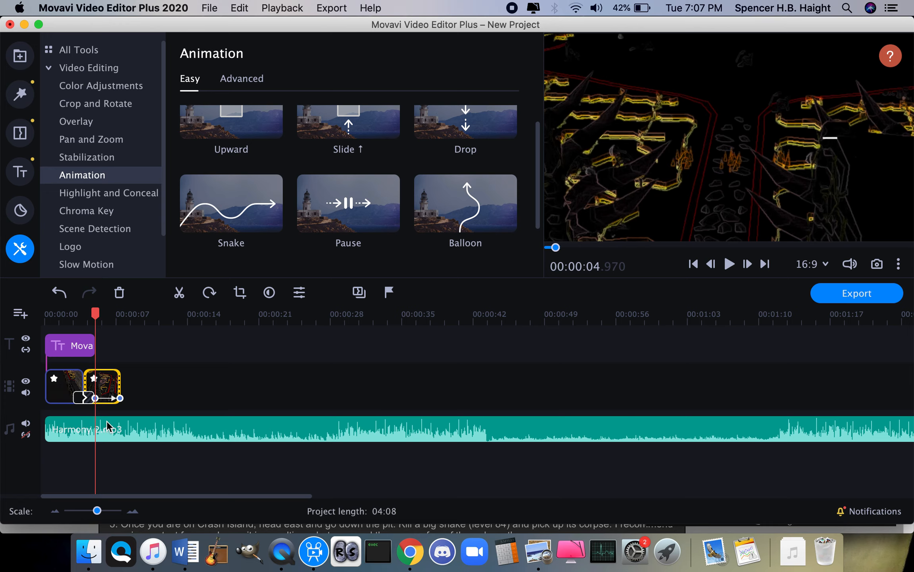
Add the Fly in title from the Basic titles to the title track, directly after the first title.
click(20, 172)
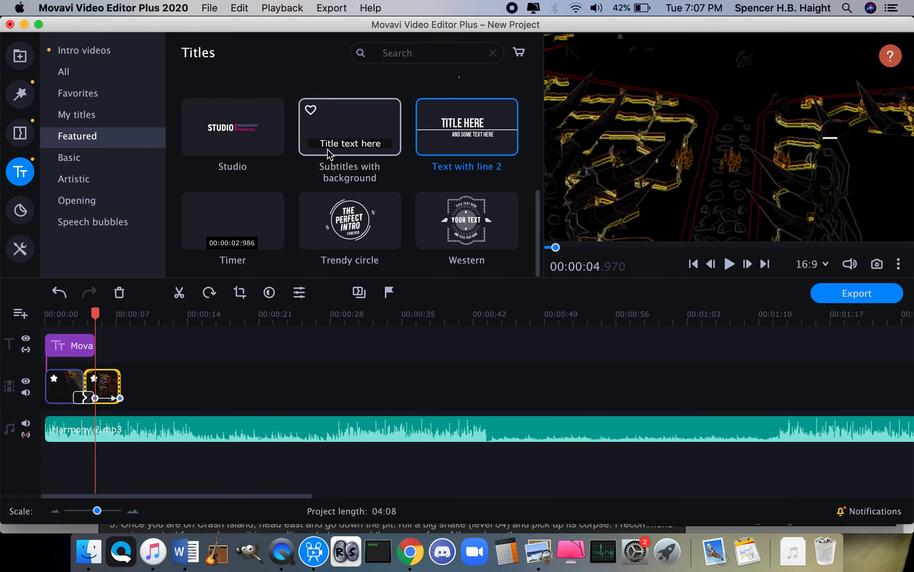
click(74, 69)
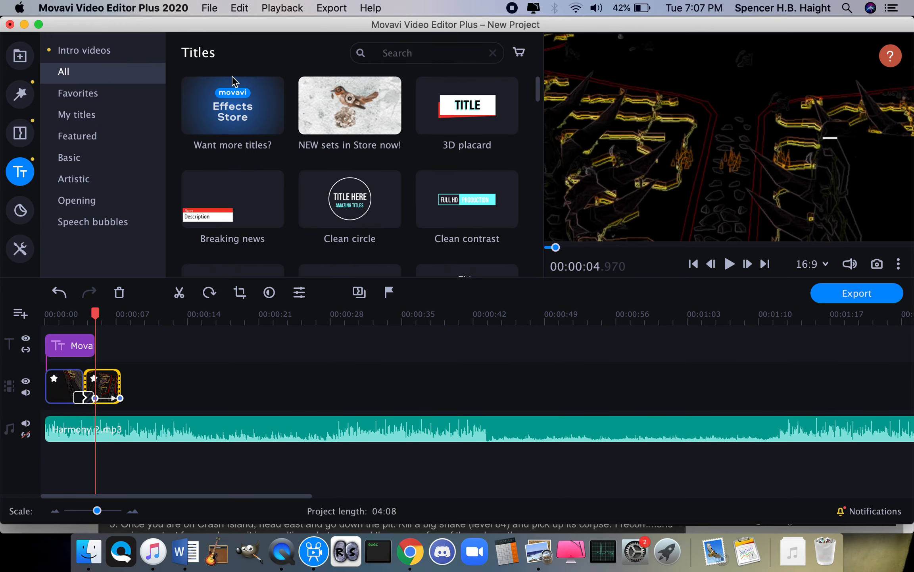
scroll(336, 155, down, 4)
scroll(333, 154, down, 3)
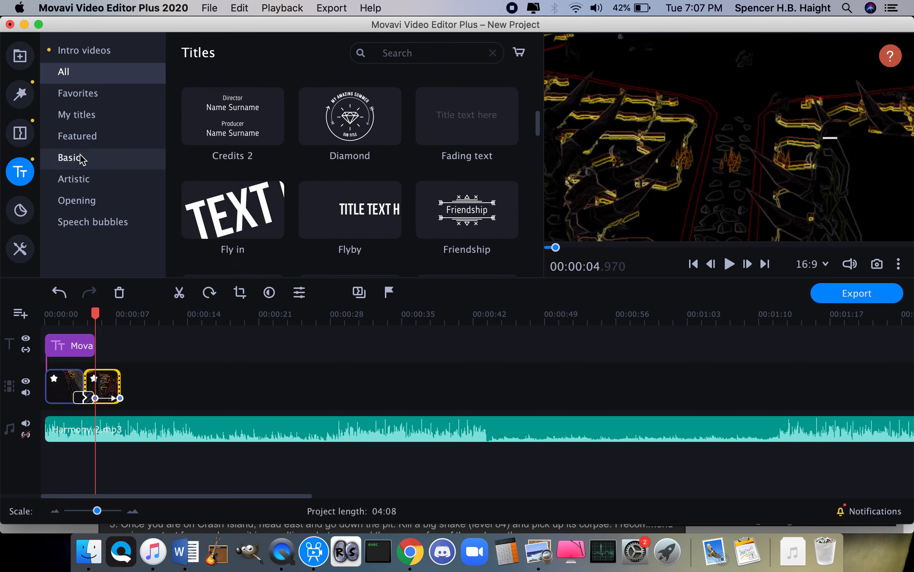
click(82, 157)
scroll(272, 199, down, 3)
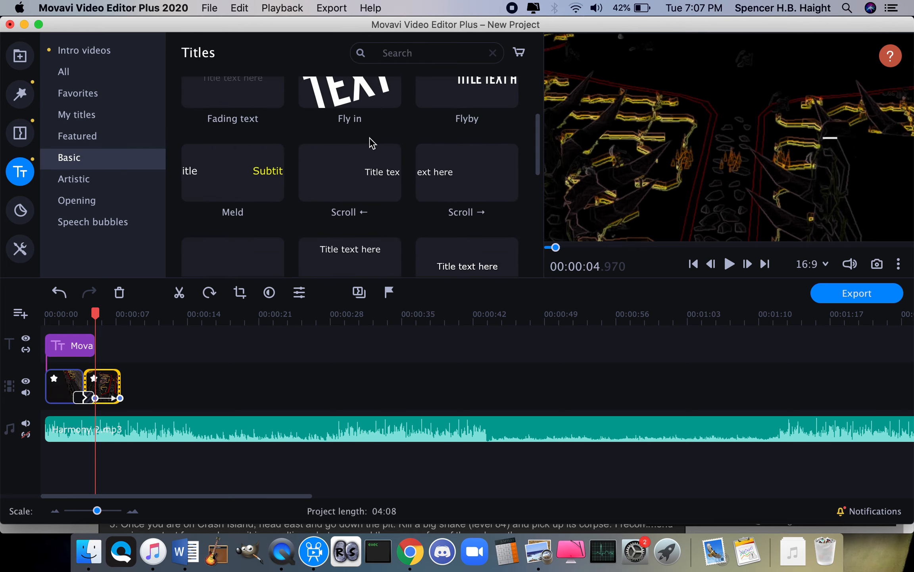
scroll(494, 149, down, 2)
scroll(493, 151, up, 2)
scroll(468, 113, down, 2)
drag(369, 101, 116, 343)
Open the Fly in title for editing at 00:00:06.930 and replace its placeholder text with "SUBS".
double_click(126, 347)
click(108, 345)
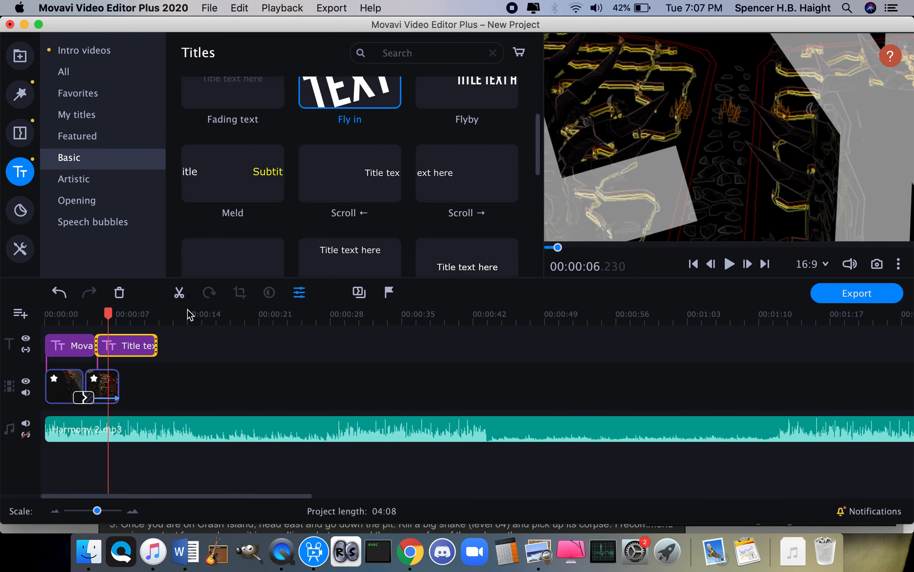
double_click(116, 349)
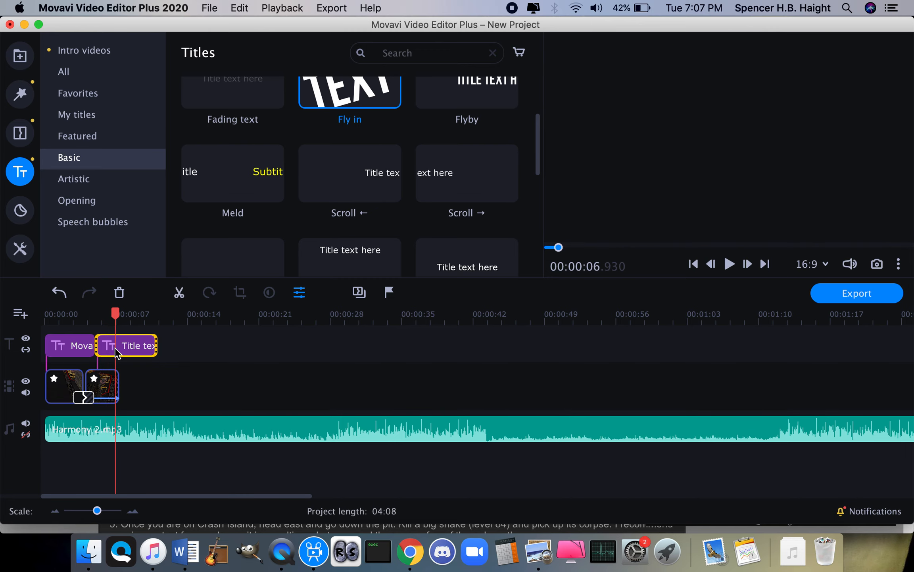
double_click(739, 133)
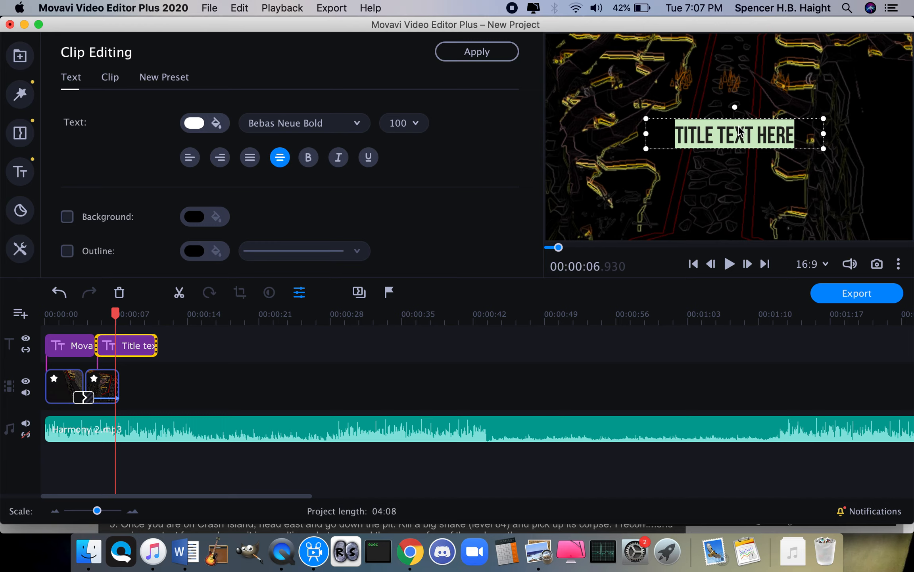
text(SUBS)
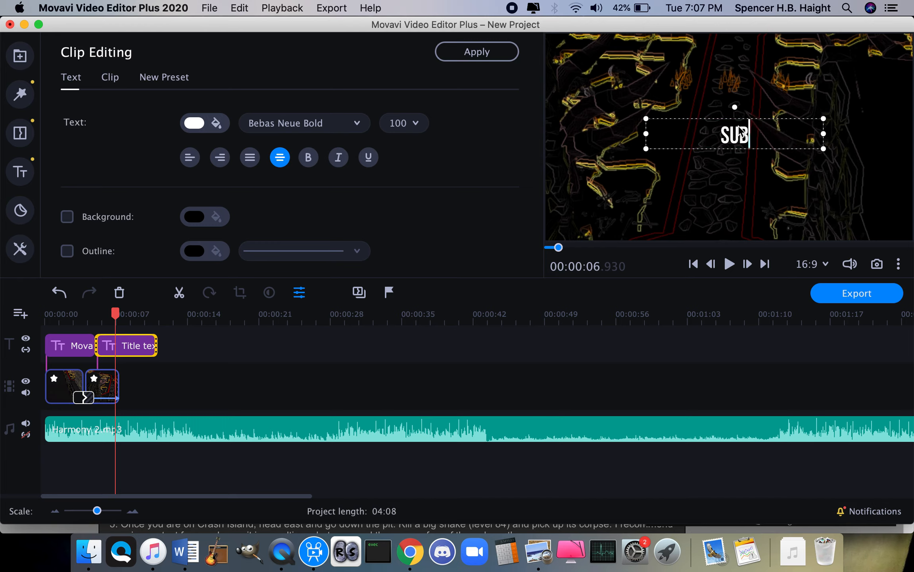